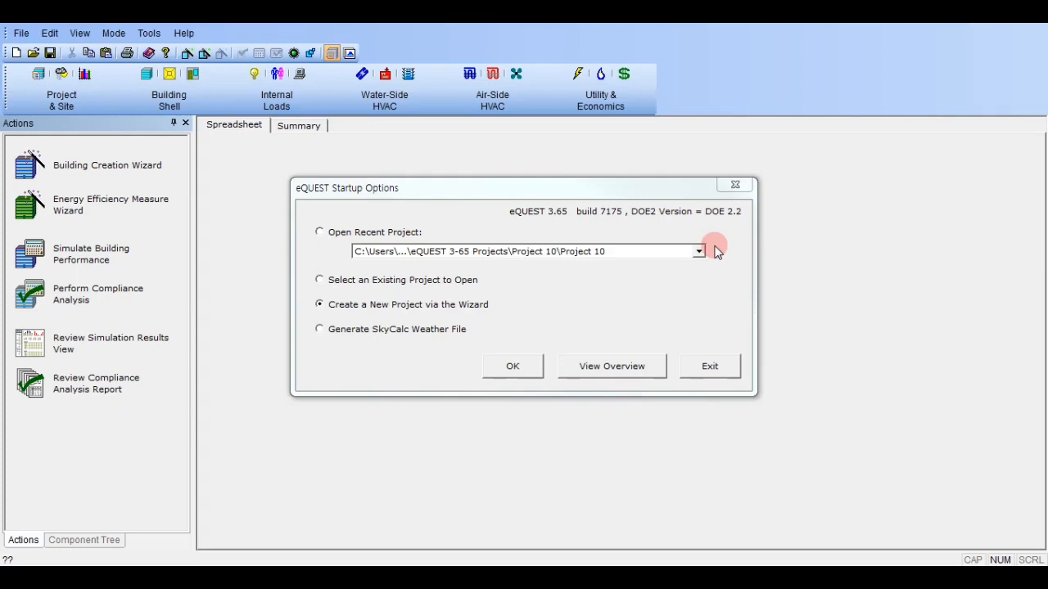
Create a new project via the wizard, using the Schematic Design Wizard.
click(698, 252)
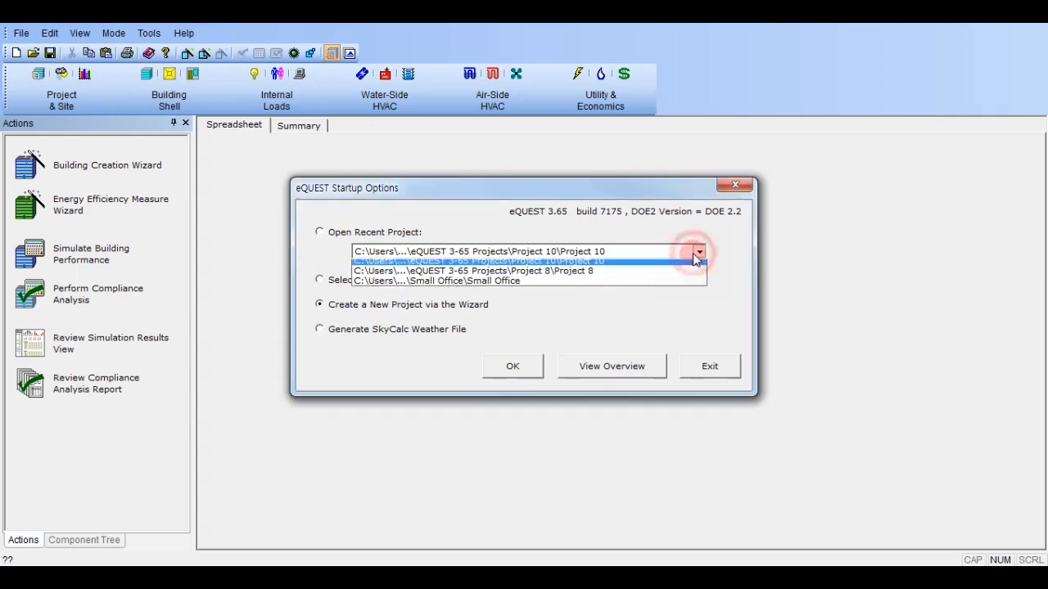
click(591, 233)
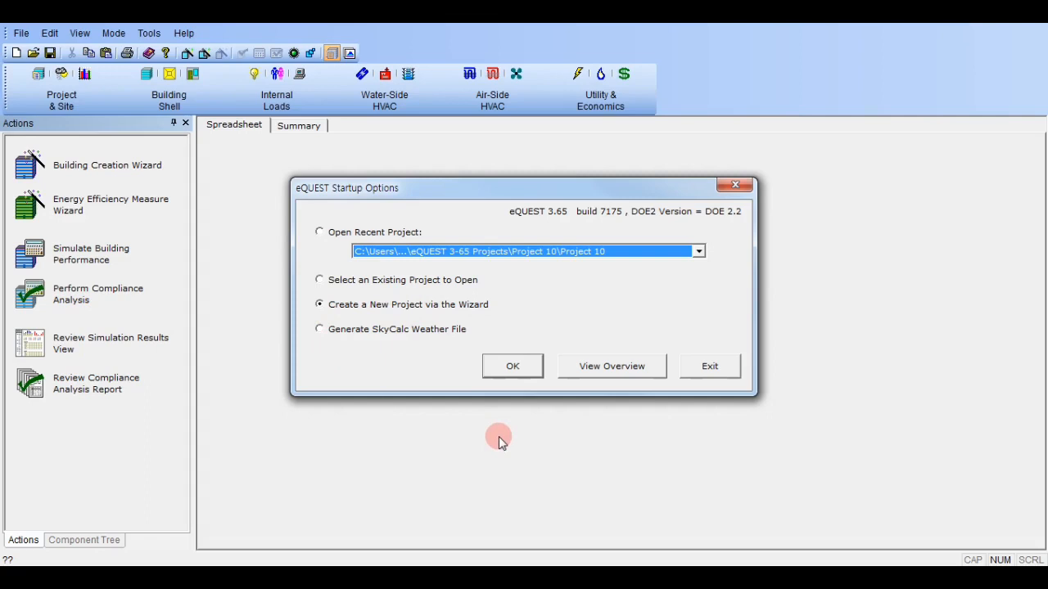
click(513, 366)
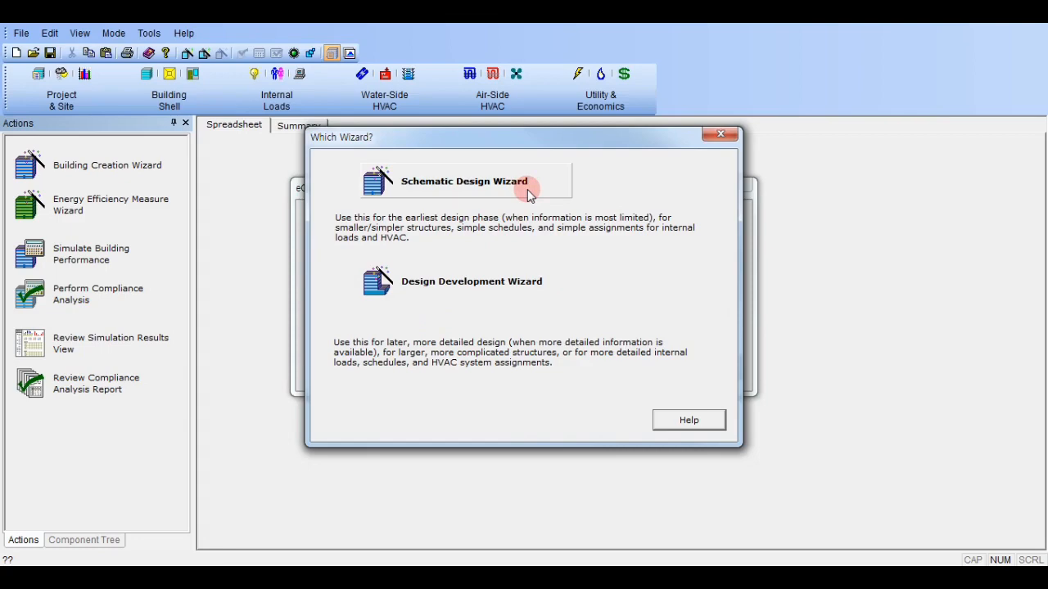
click(527, 189)
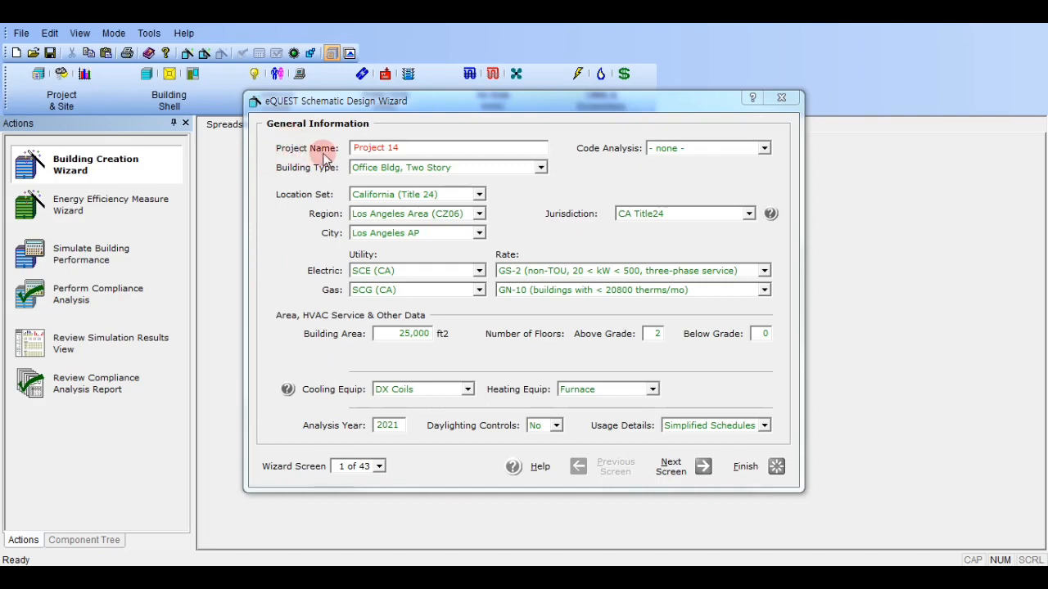
Name the project Small Office in the wizard's general information.
click(428, 147)
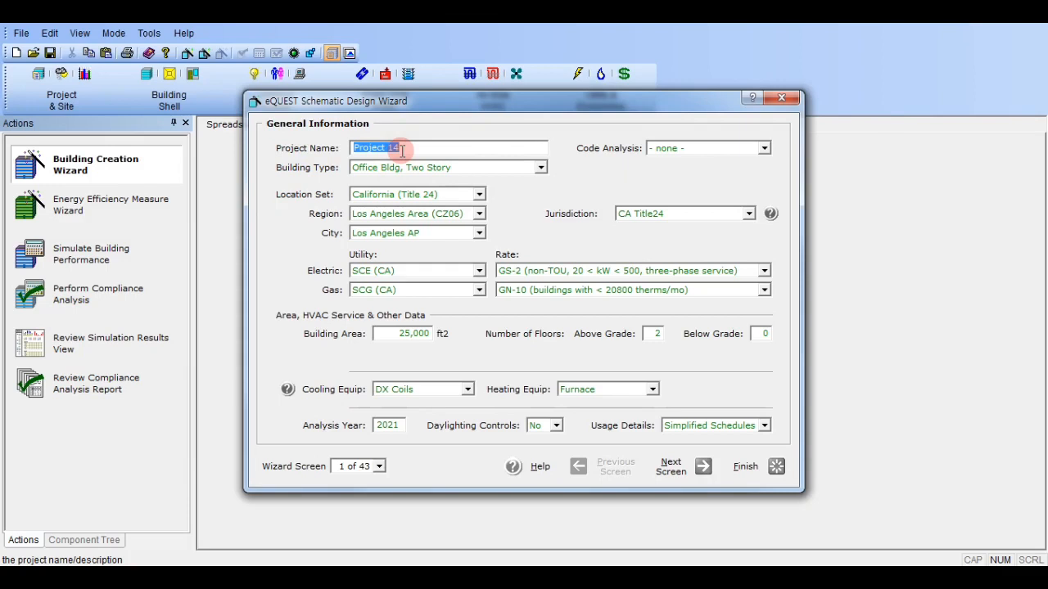
text(Small O)
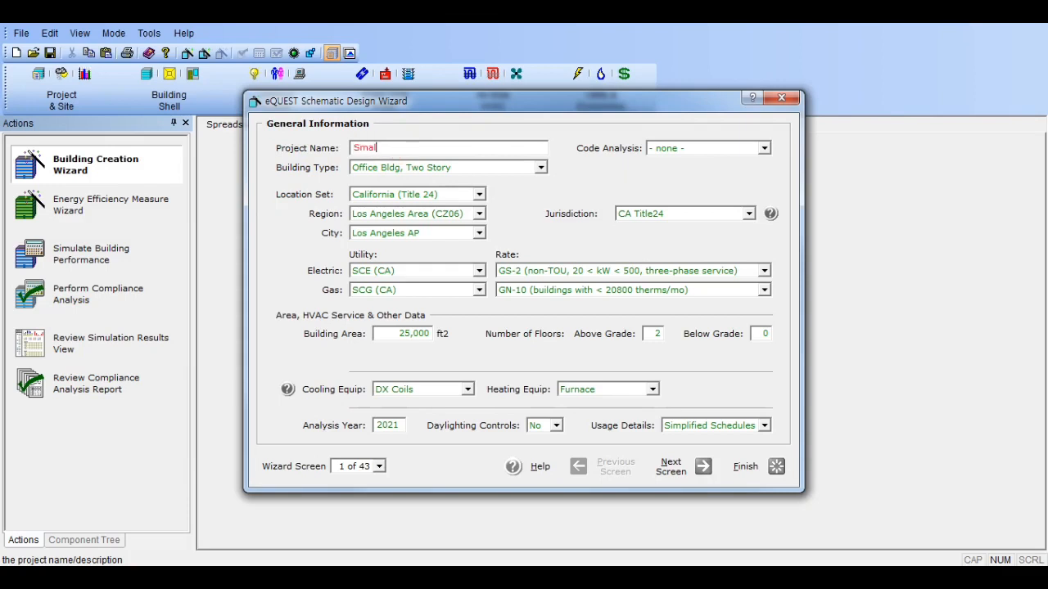
text(ffice)
Set the building type to Office Bldg, Two Story and the code analysis to none.
click(367, 170)
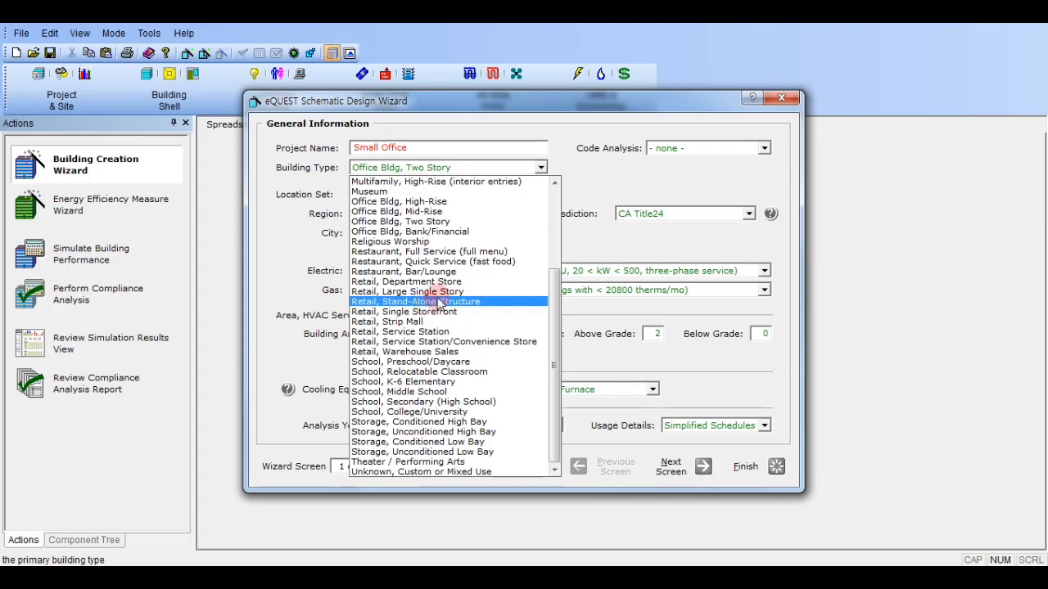
click(501, 223)
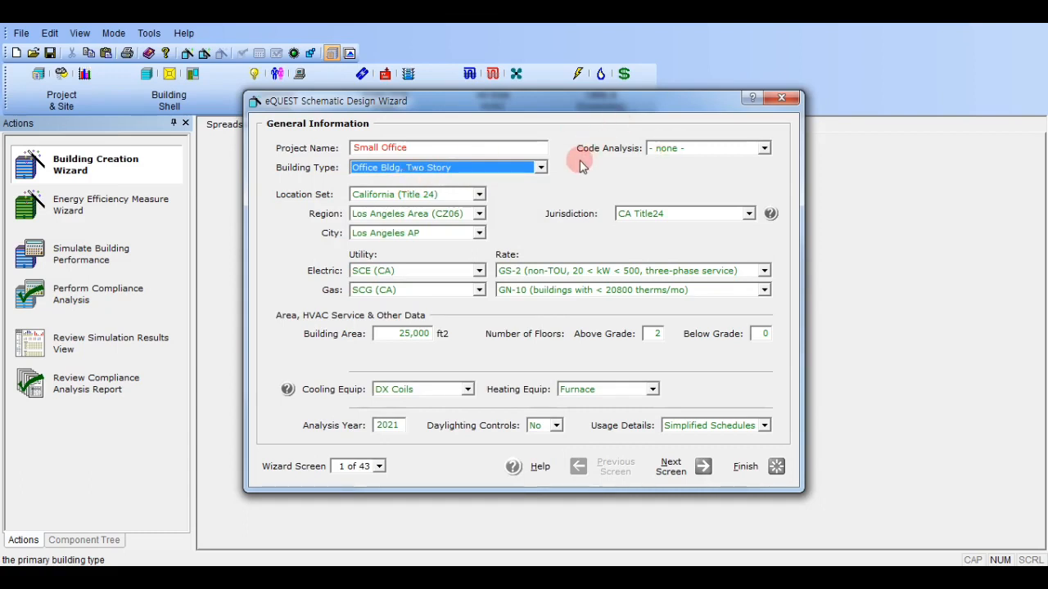
click(693, 146)
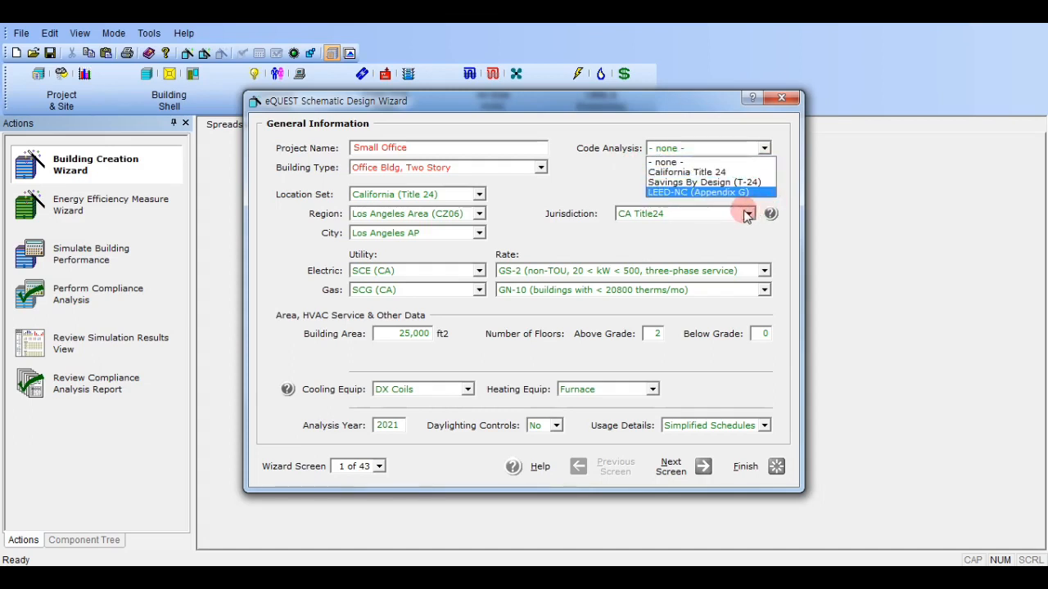
click(720, 162)
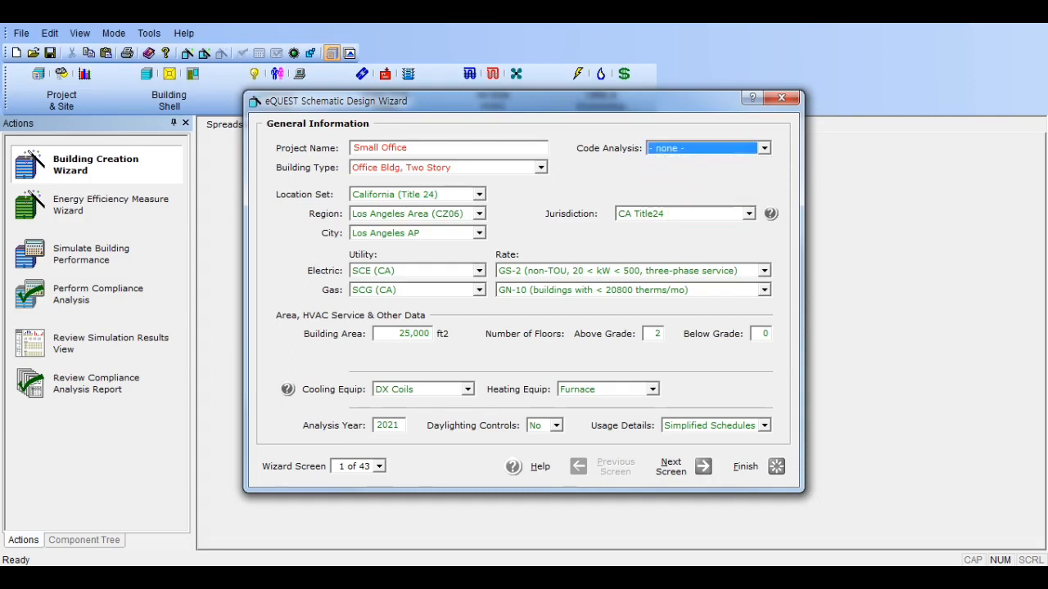
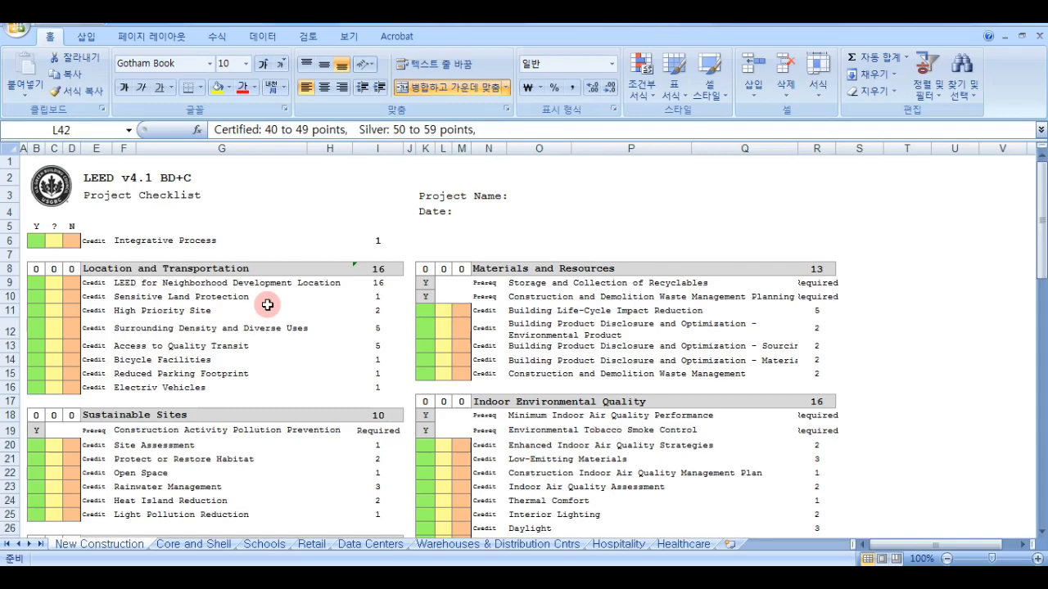
Examine the LEED v4.1 BD+C project checklist in Excel, from its credit categories to the Materials and Resources credits in rows 11 to 15.
click(267, 304)
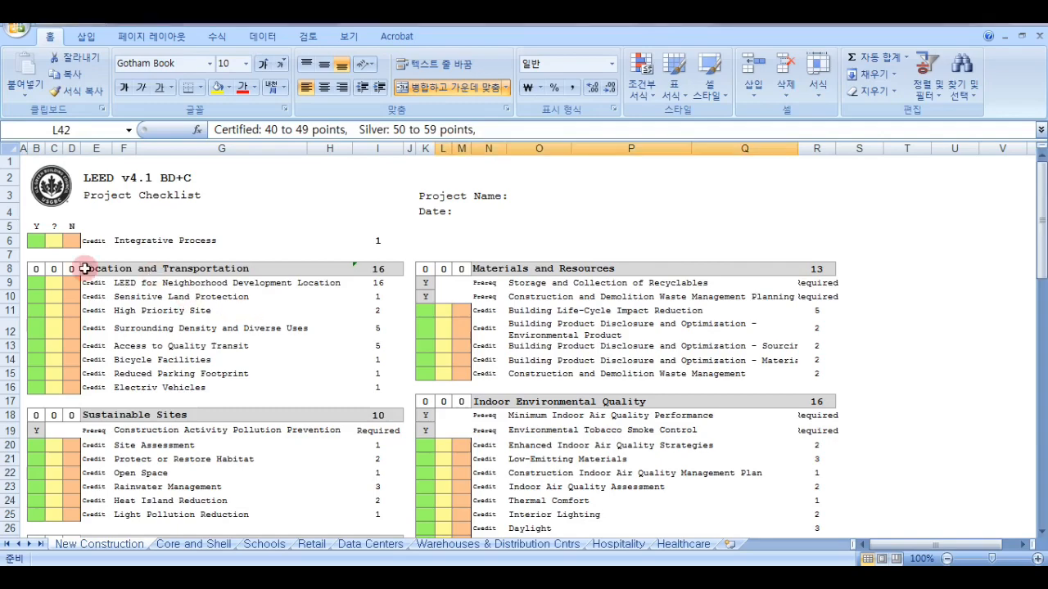
scroll(188, 278, down, 6)
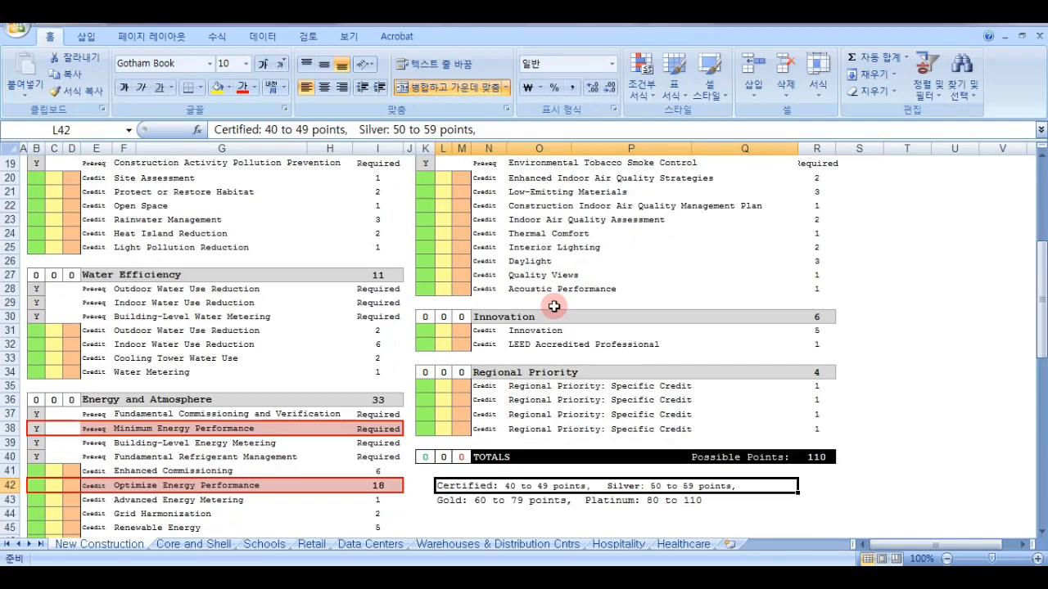
scroll(554, 306, up, 6)
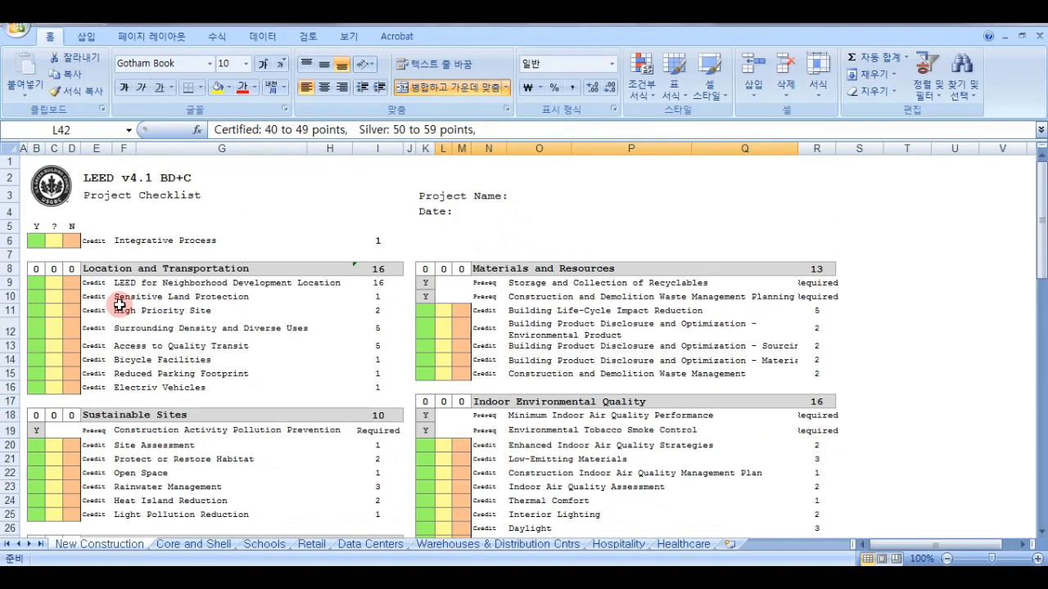
scroll(118, 304, down, 1)
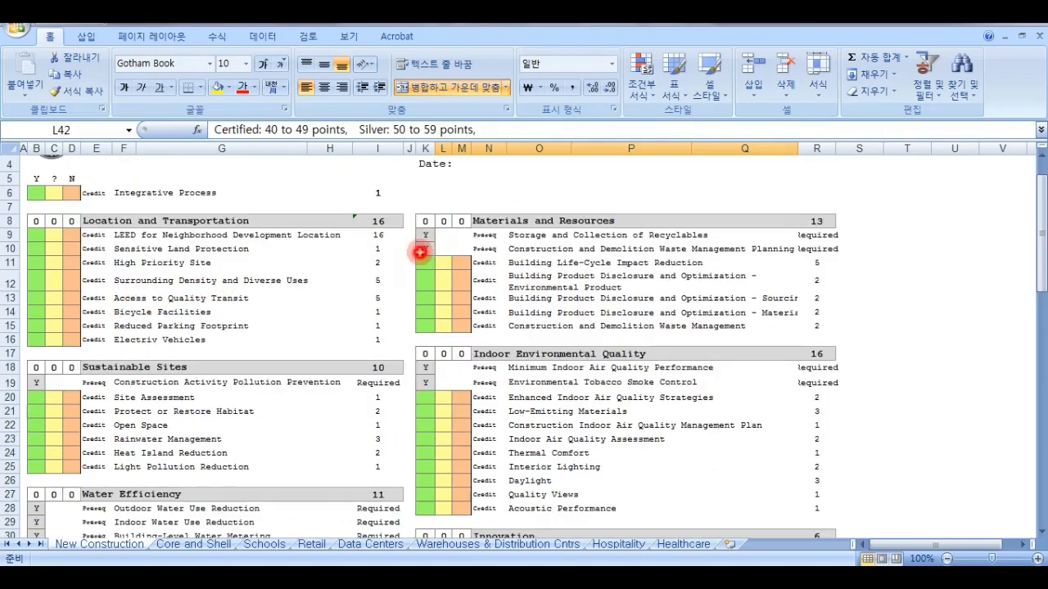
drag(421, 237, 479, 336)
click(429, 265)
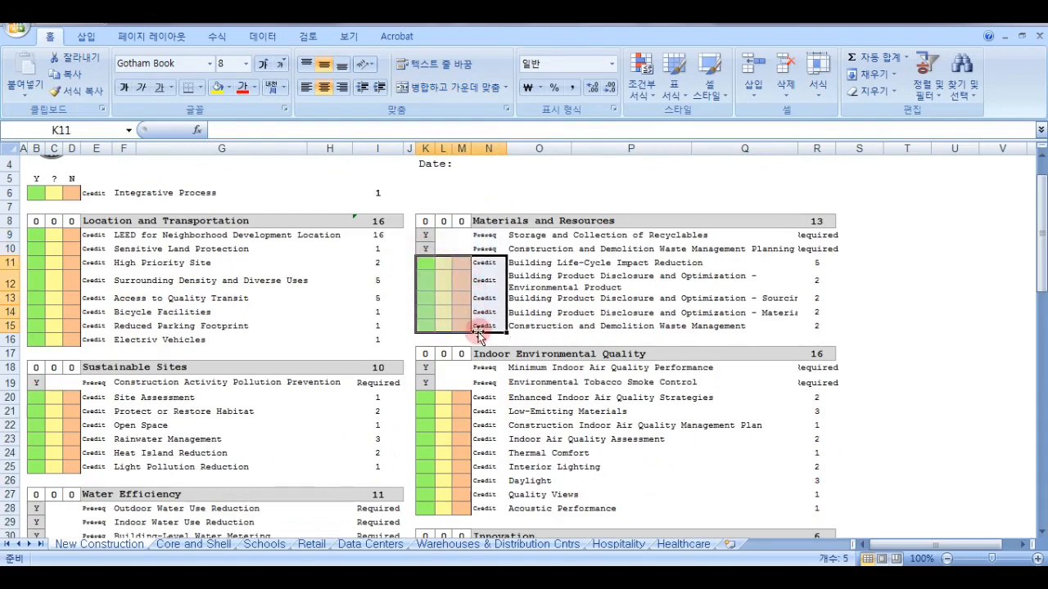
Examine the required prerequisites under Water Efficiency and Indoor Environmental Quality in the LEED checklist.
scroll(82, 372, down, 3)
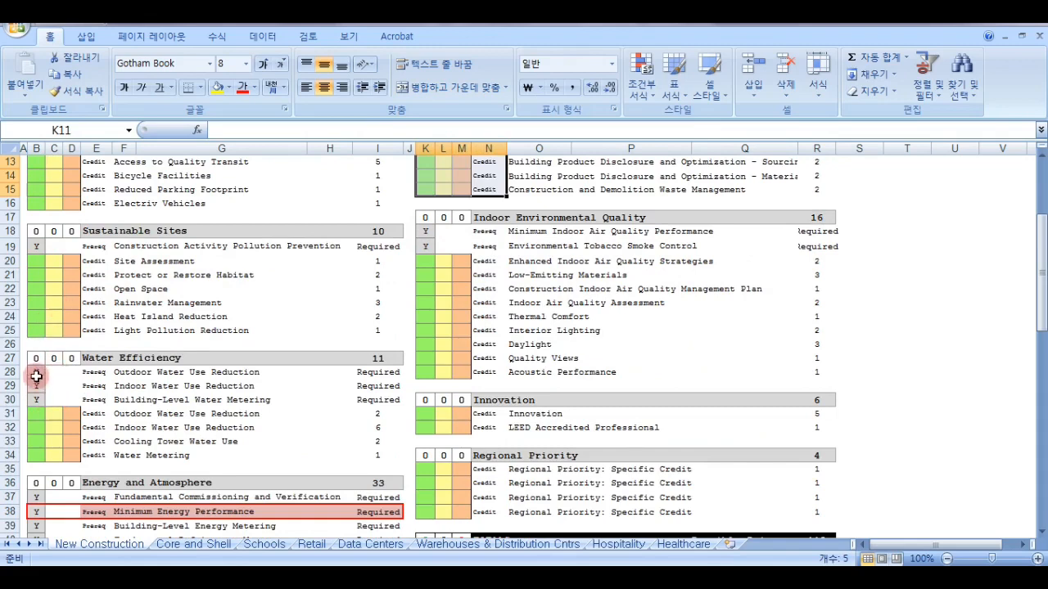
drag(36, 376, 368, 407)
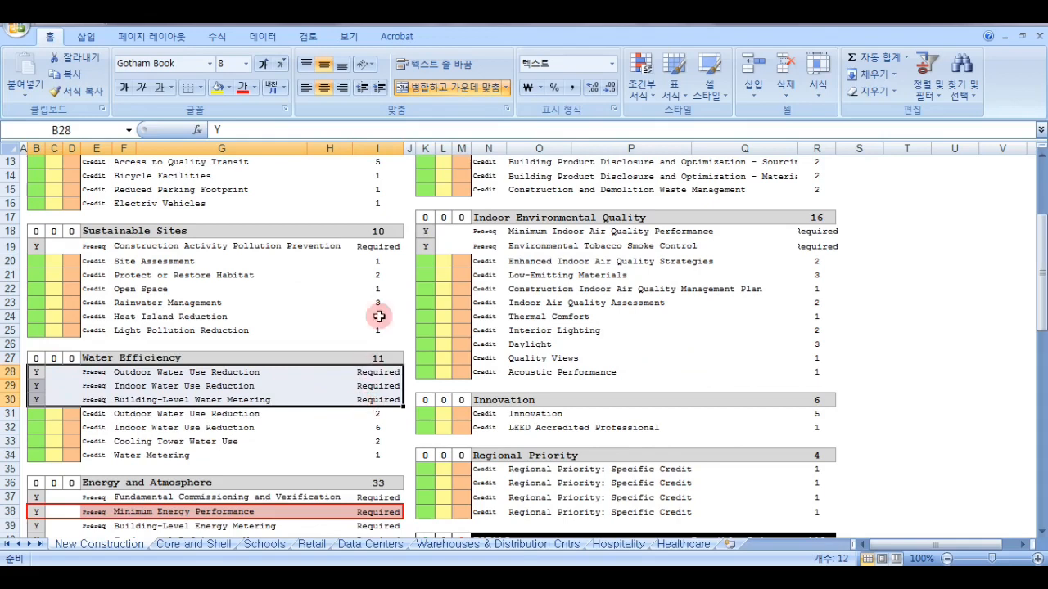
drag(426, 232, 817, 247)
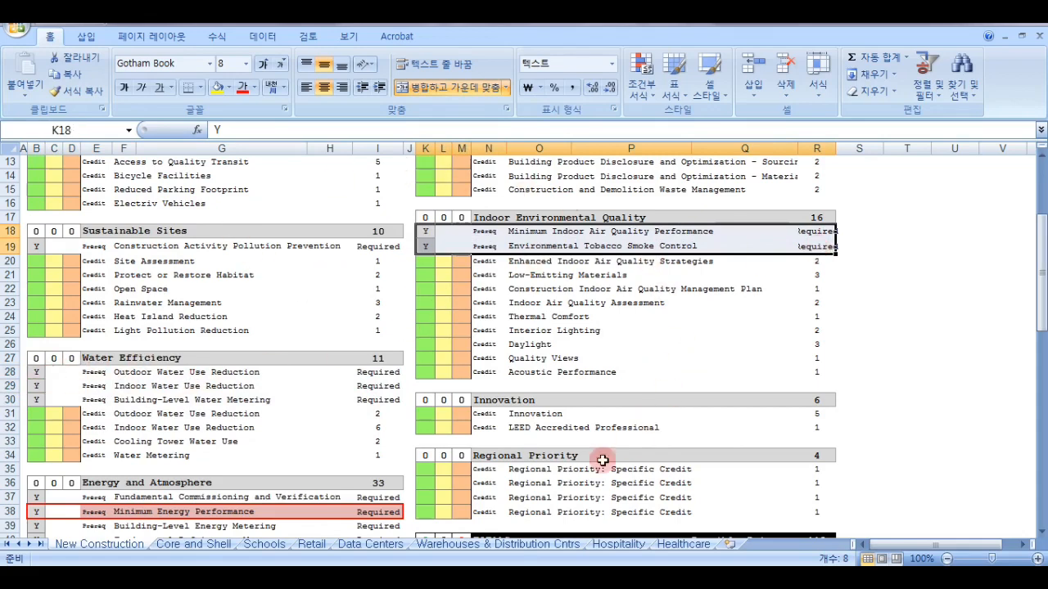
drag(34, 385, 376, 388)
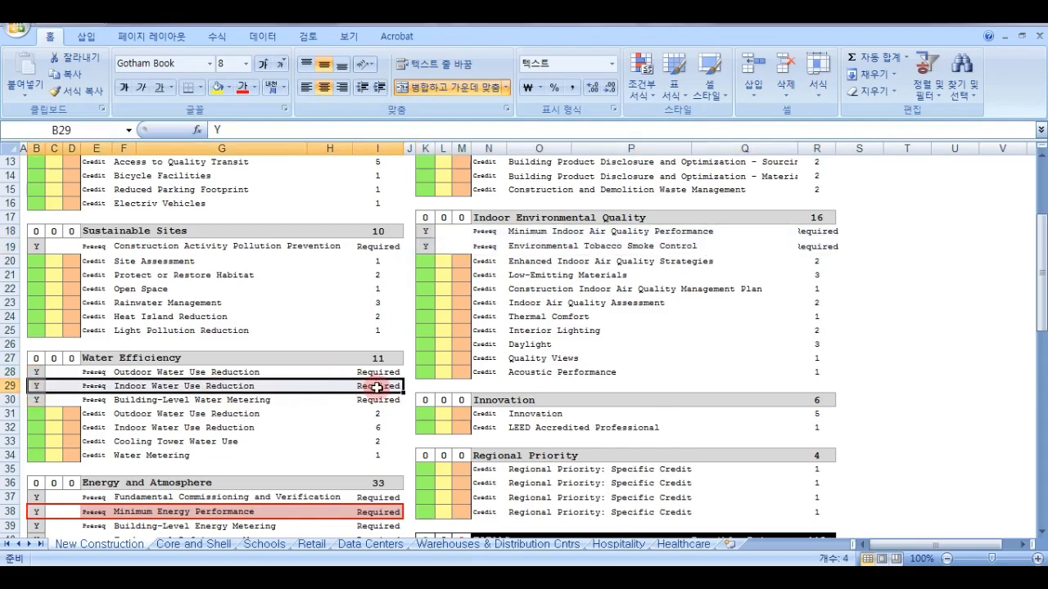
scroll(377, 387, up, 4)
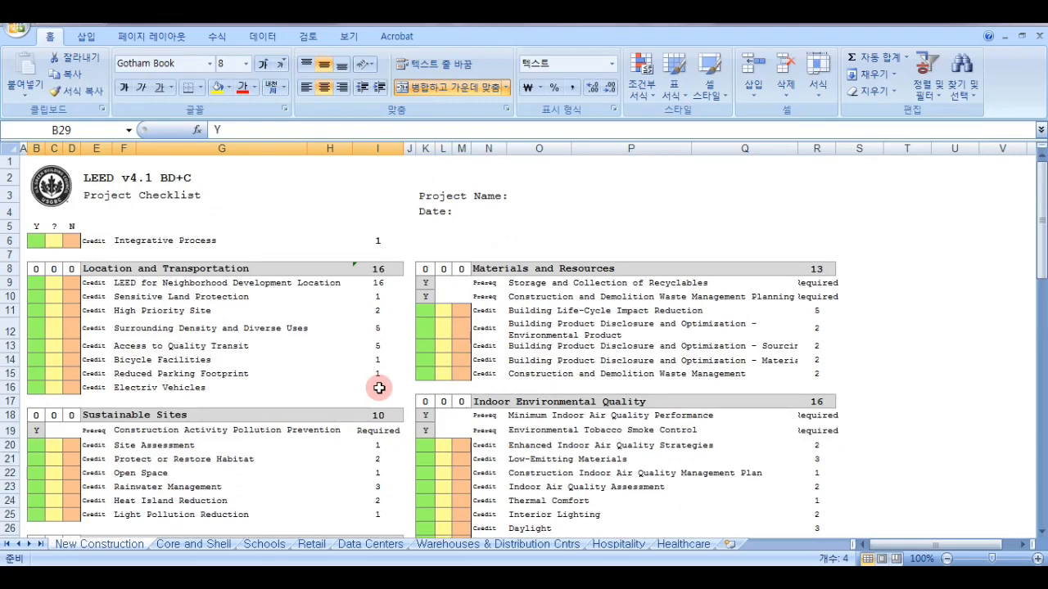
scroll(378, 388, down, 5)
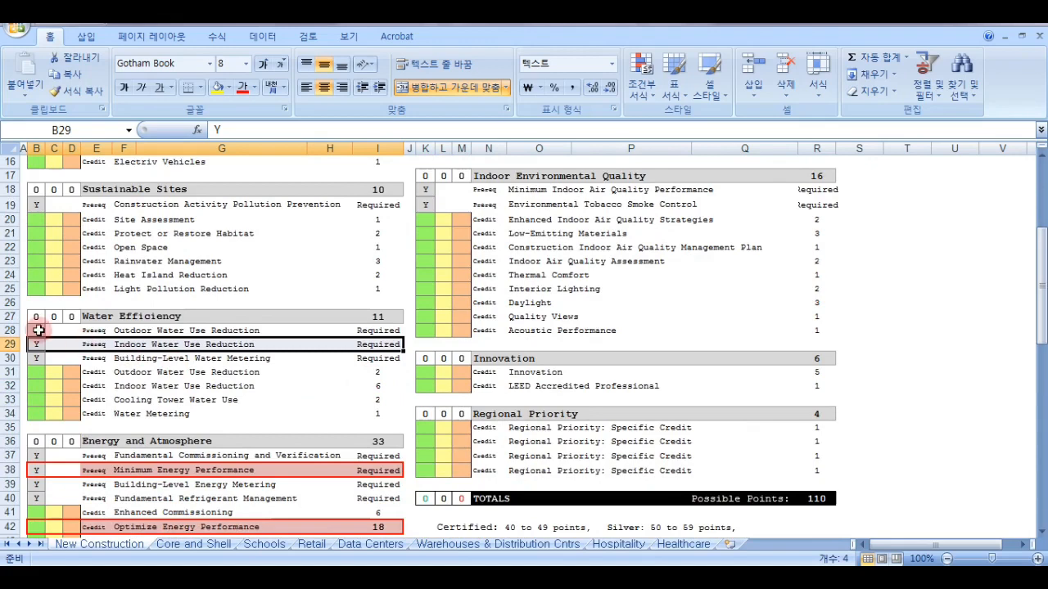
drag(36, 329, 362, 356)
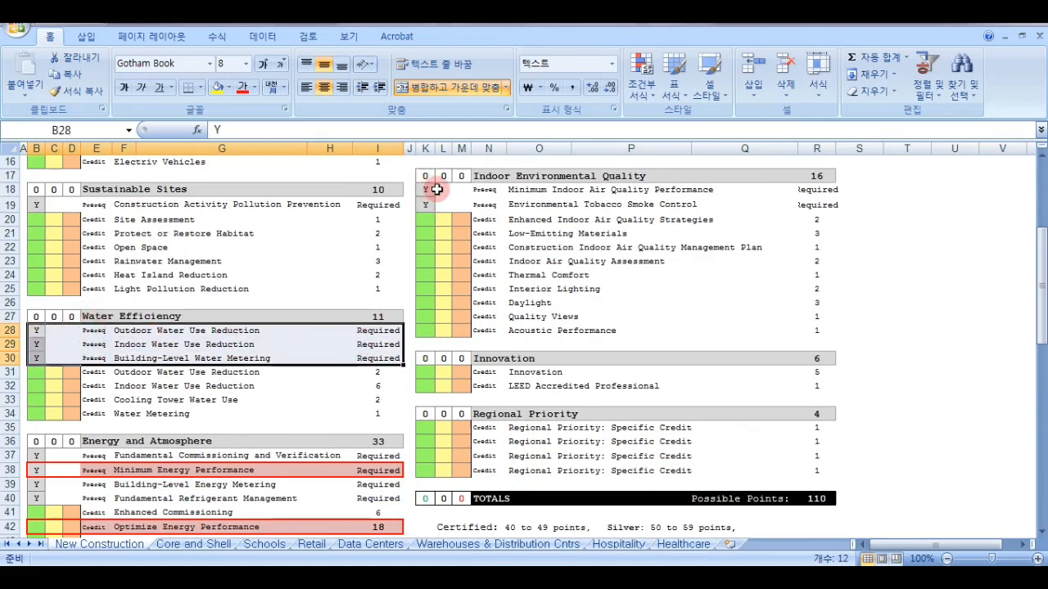
Examine the Sustainable Sites credit points, the certification levels, and the Water Efficiency prerequisites and credits.
drag(37, 217, 372, 222)
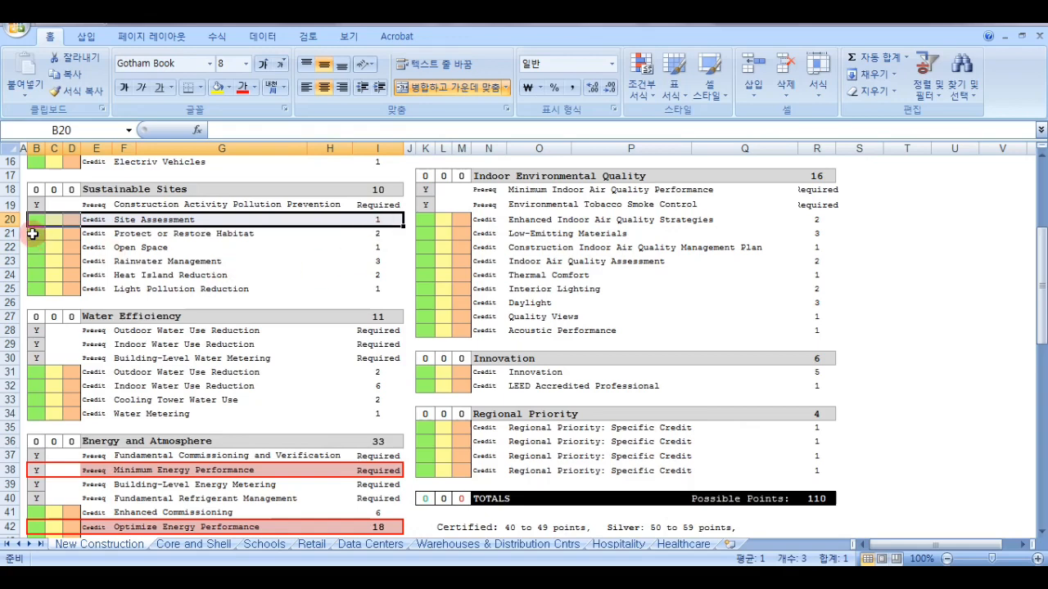
drag(382, 221, 382, 286)
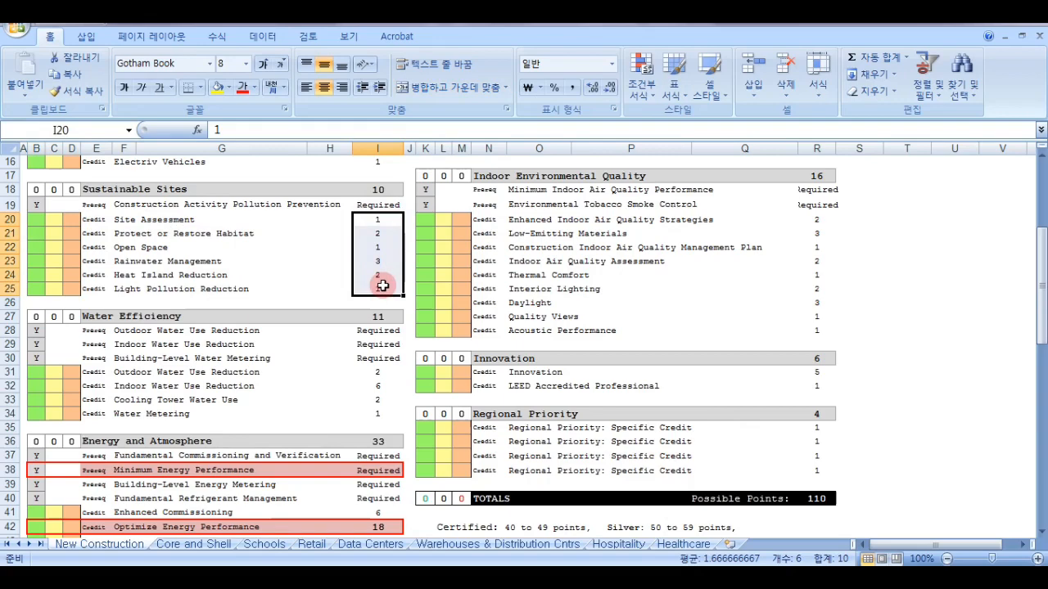
scroll(376, 278, down, 3)
scroll(370, 274, up, 2)
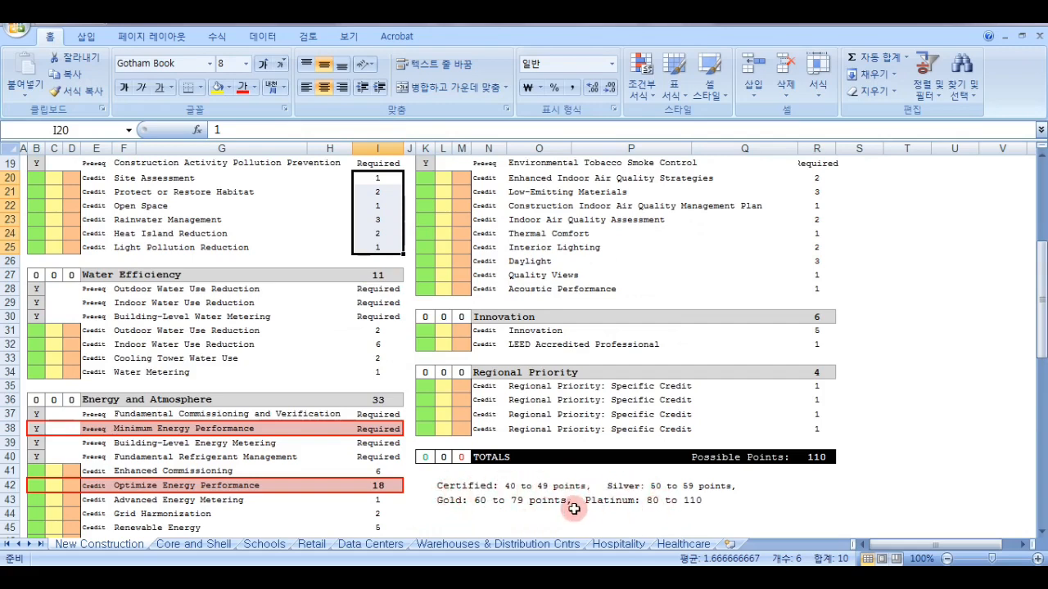
drag(52, 292, 373, 317)
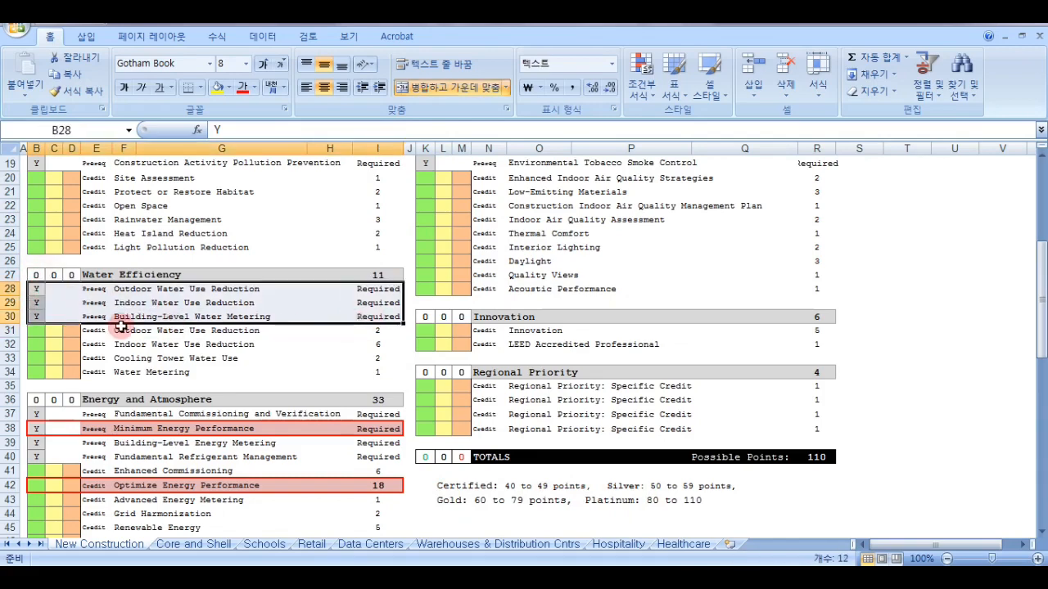
drag(33, 330, 375, 358)
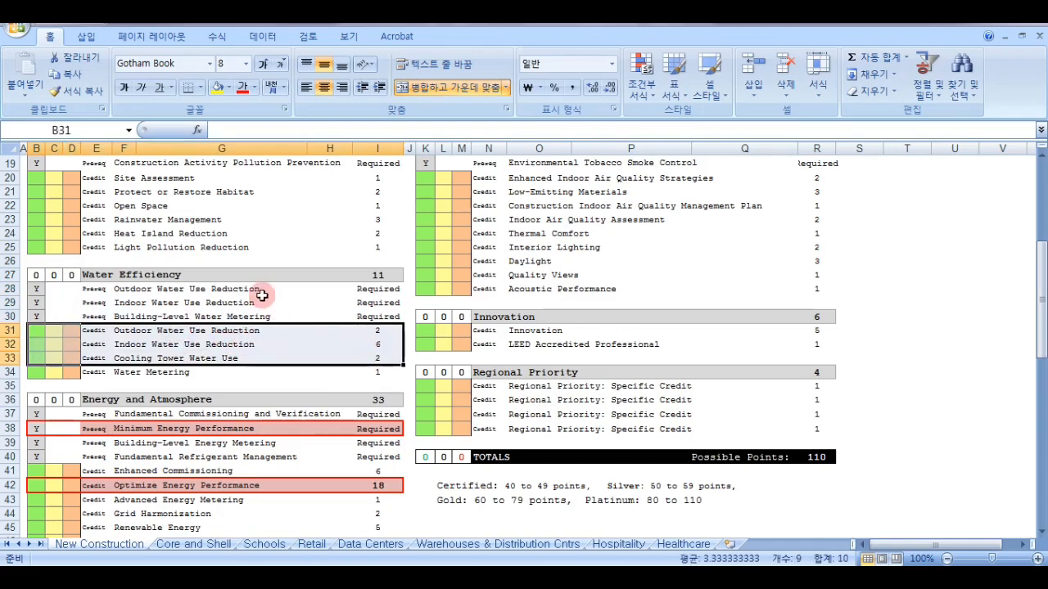
Examine the Minimum Energy Performance prerequisite and the Optimize Energy Performance credit under Energy and Atmosphere.
scroll(258, 290, up, 6)
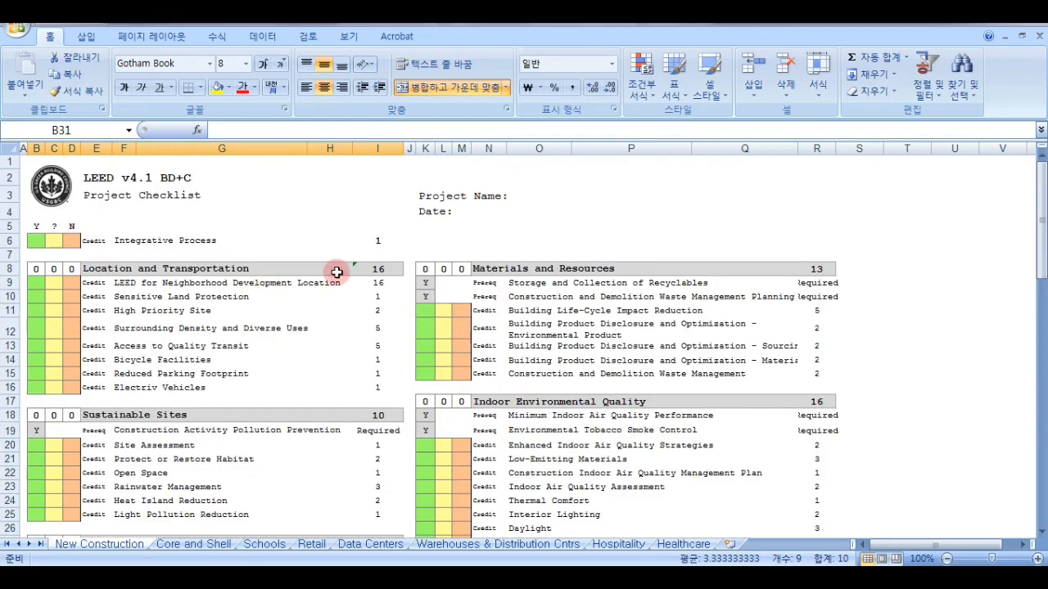
scroll(335, 312, down, 2)
scroll(335, 313, down, 2)
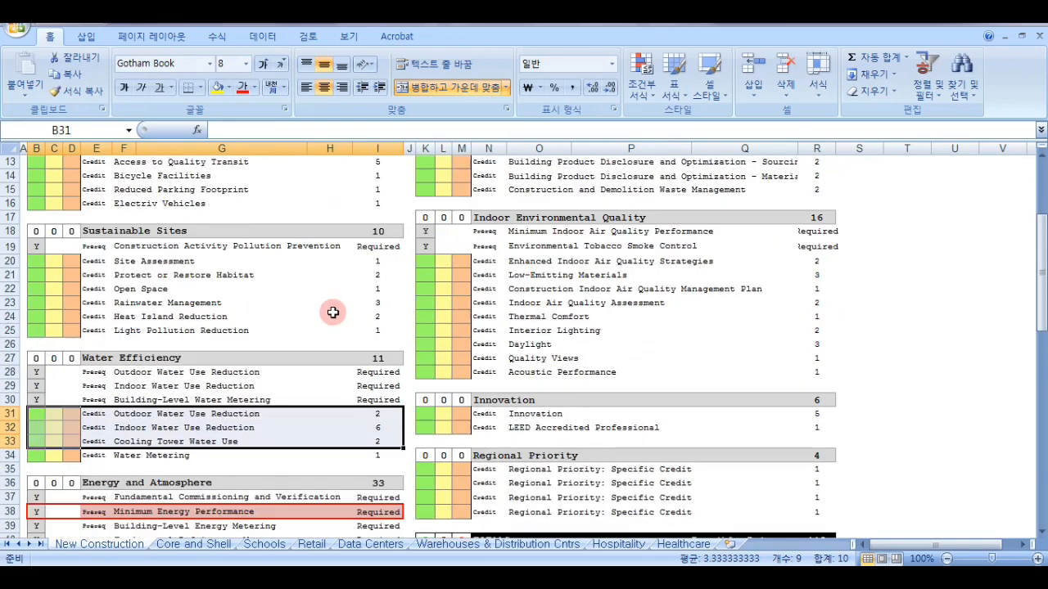
scroll(334, 313, down, 1)
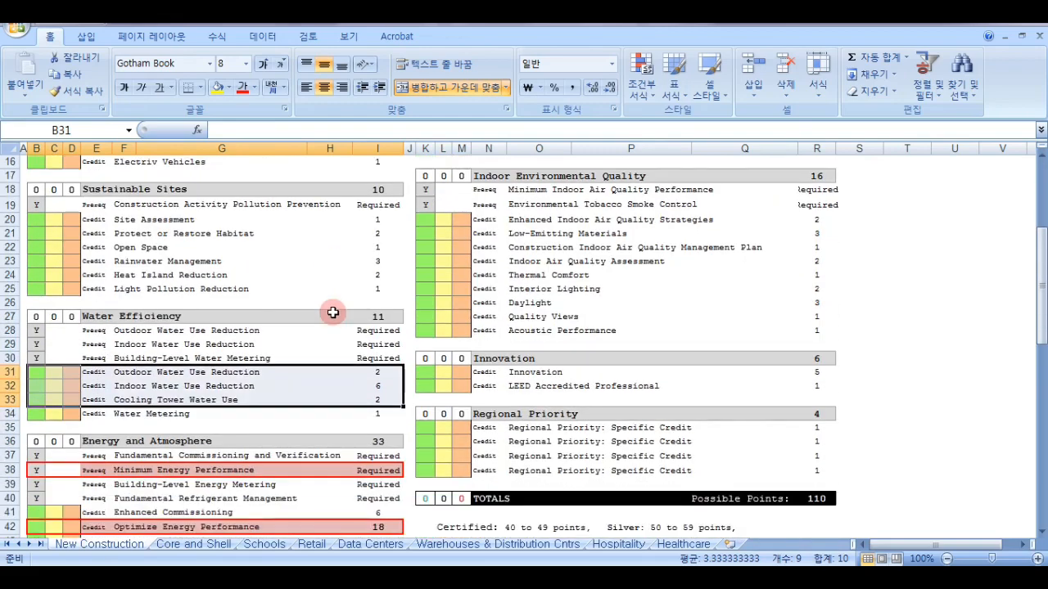
scroll(333, 313, down, 2)
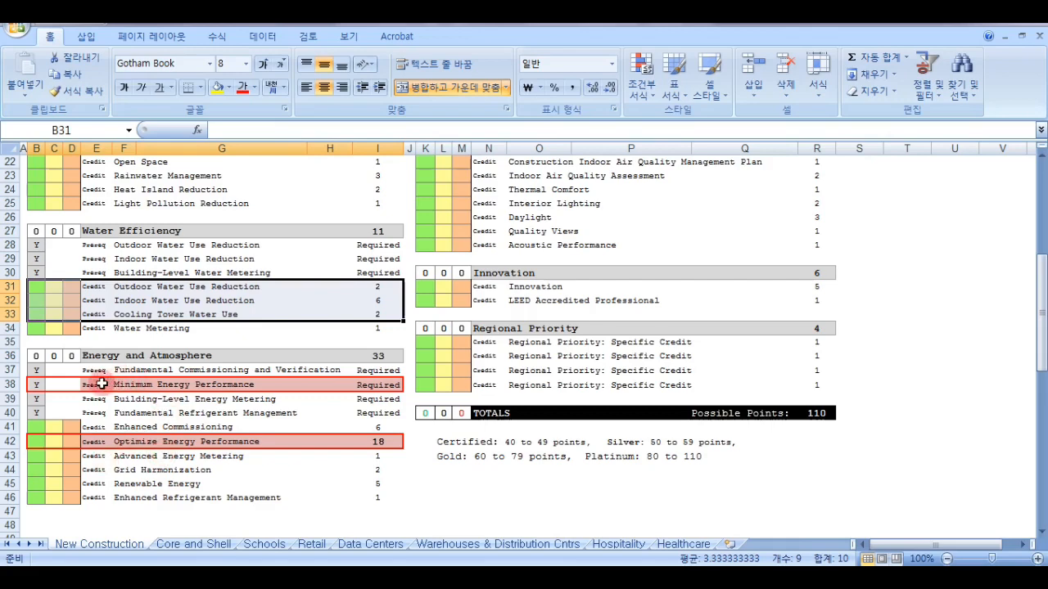
drag(102, 384, 380, 390)
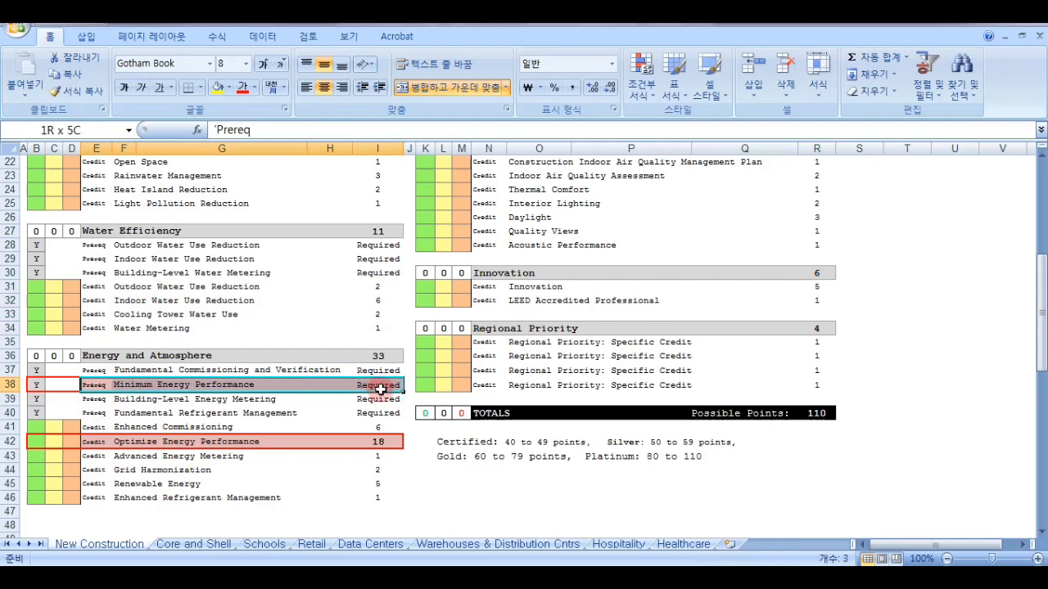
drag(102, 441, 257, 442)
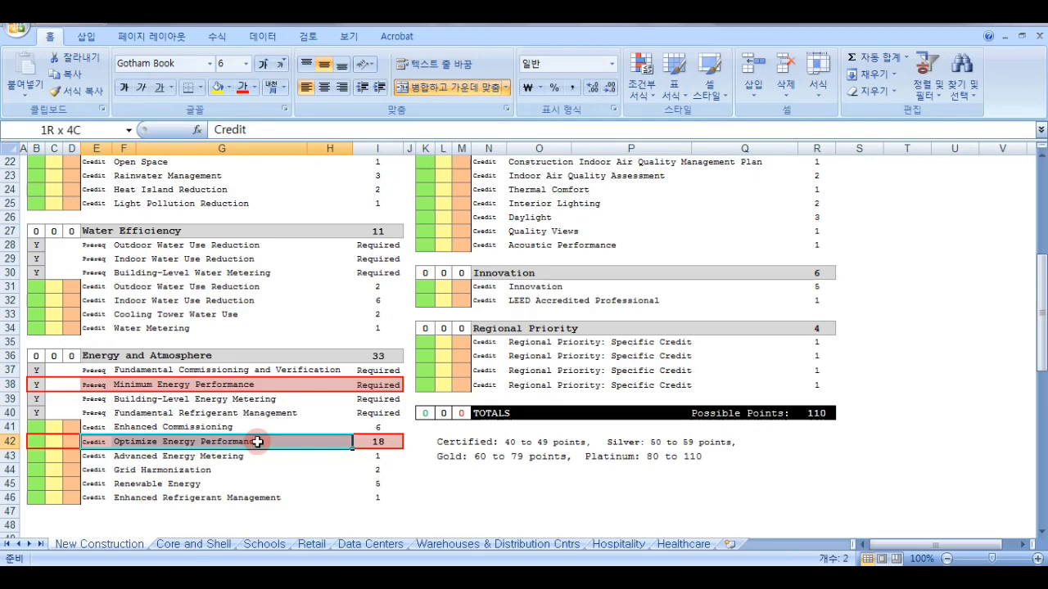
drag(257, 442, 382, 456)
click(336, 473)
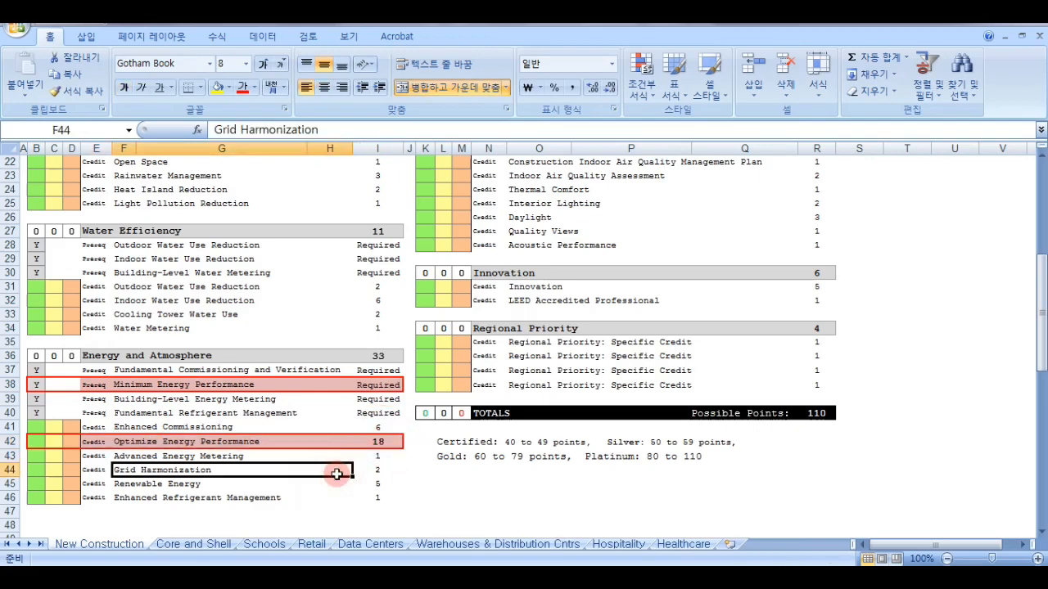
drag(90, 442, 383, 440)
click(381, 440)
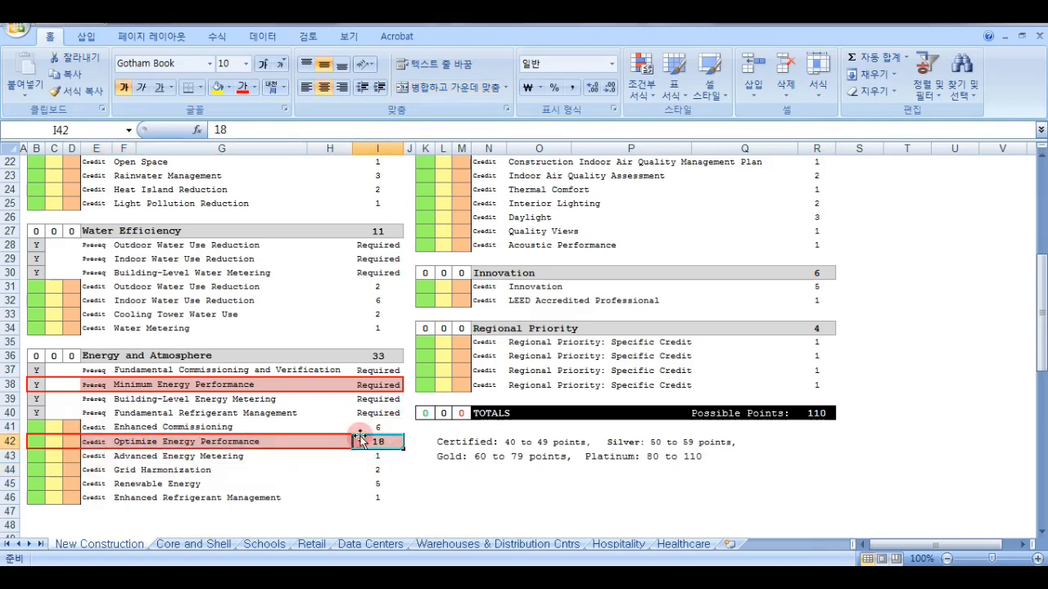
Review the other checklist categories, then examine all Water Efficiency items and the category's total points cell.
scroll(374, 440, up, 4)
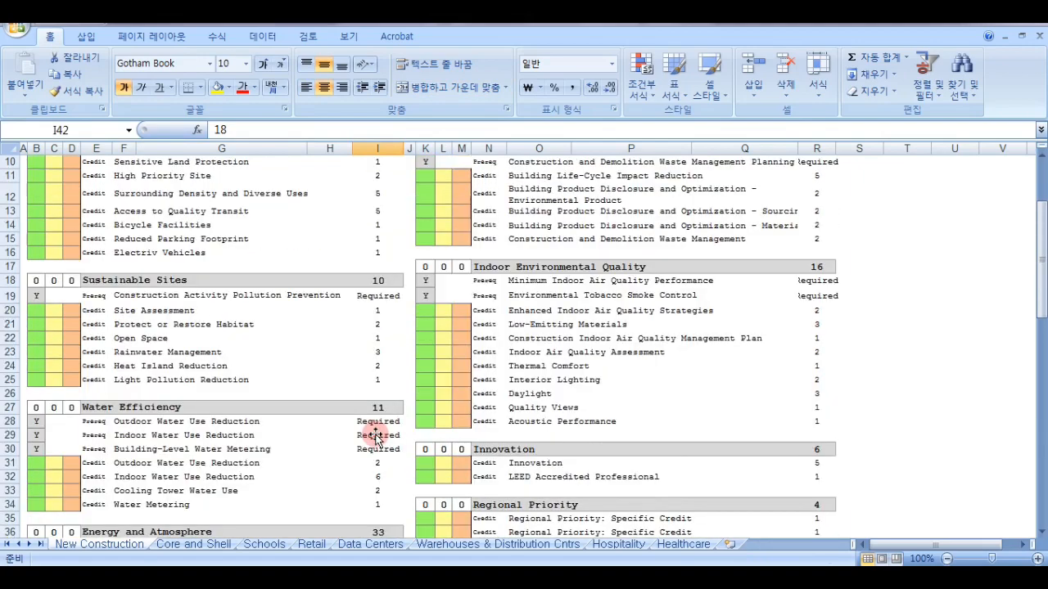
scroll(376, 438, up, 2)
scroll(375, 440, down, 5)
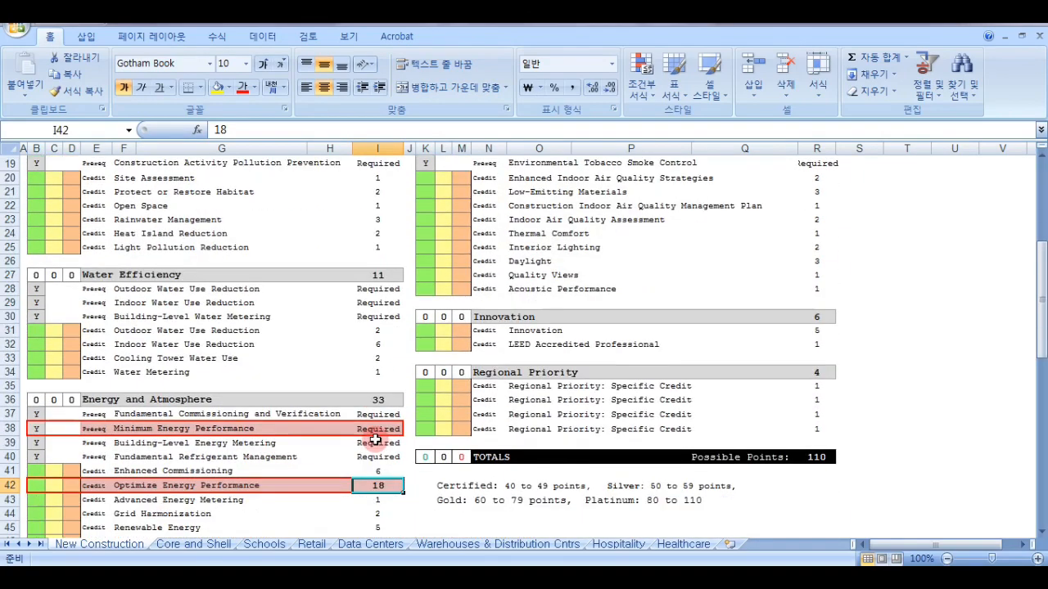
scroll(378, 481, up, 6)
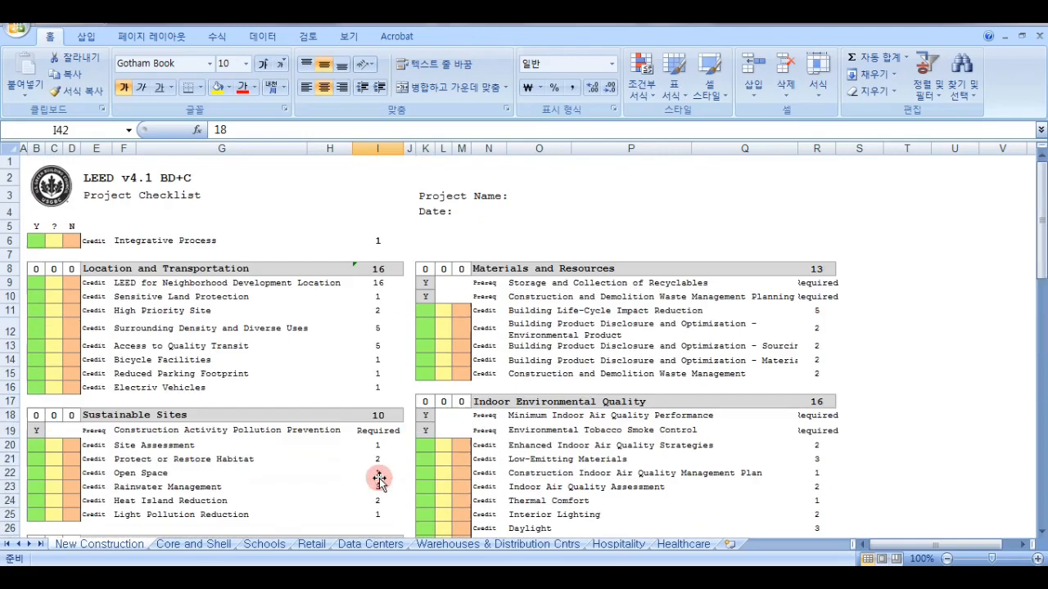
scroll(384, 374, down, 1)
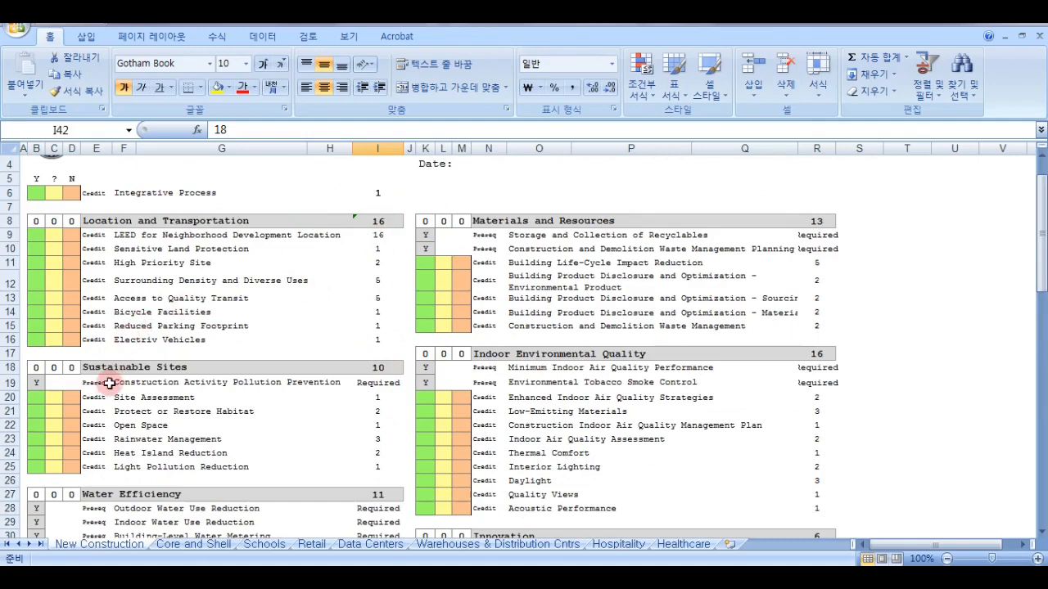
scroll(399, 368, down, 2)
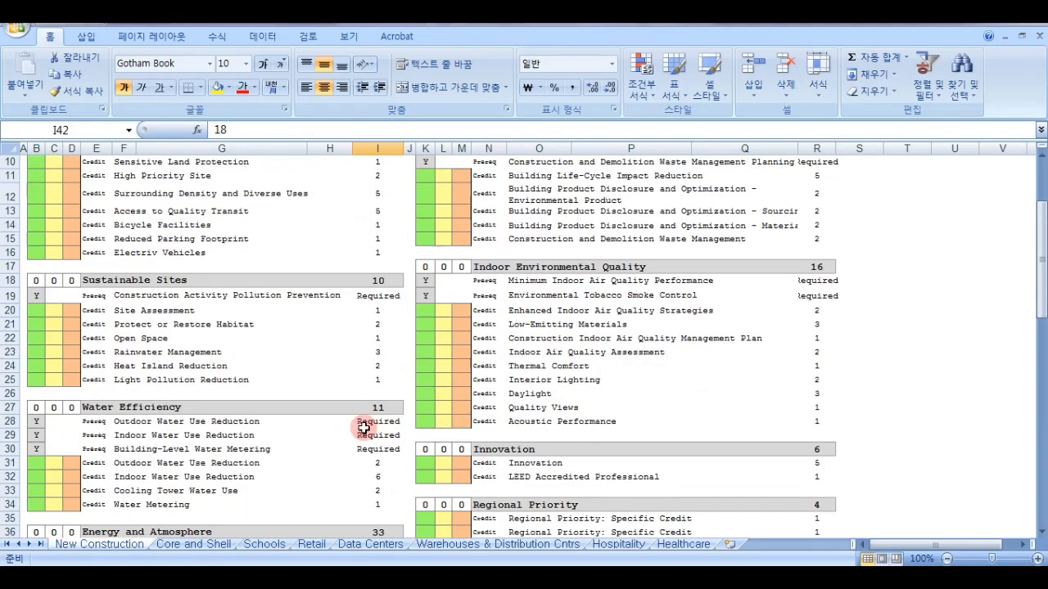
drag(130, 422, 205, 501)
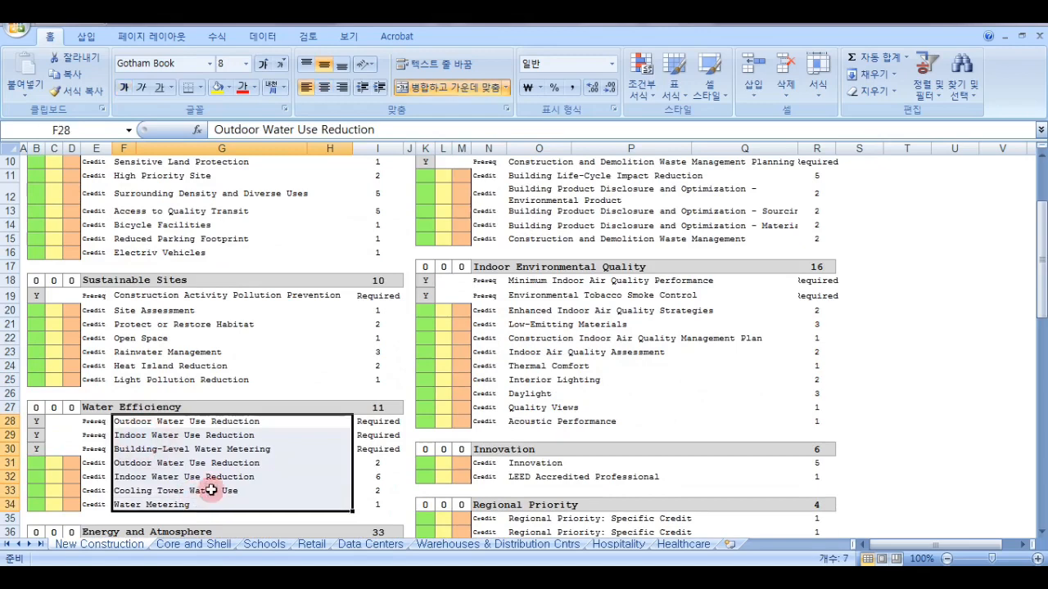
click(375, 411)
Examine the Optimize Energy Performance row and its available points against the rest of the checklist.
scroll(368, 413, down, 4)
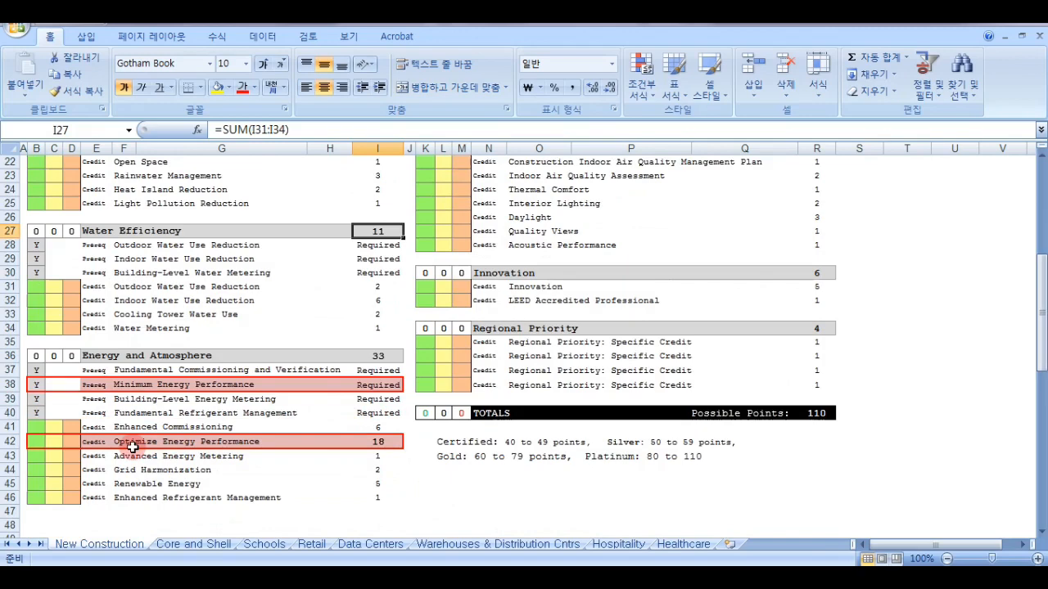
drag(133, 445, 357, 440)
drag(92, 444, 370, 439)
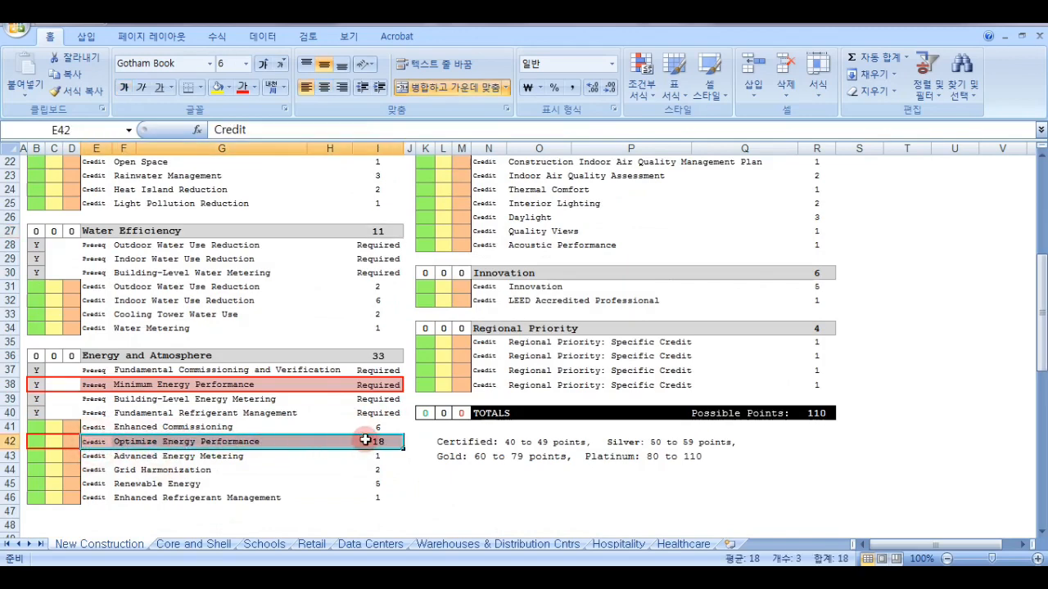
click(373, 440)
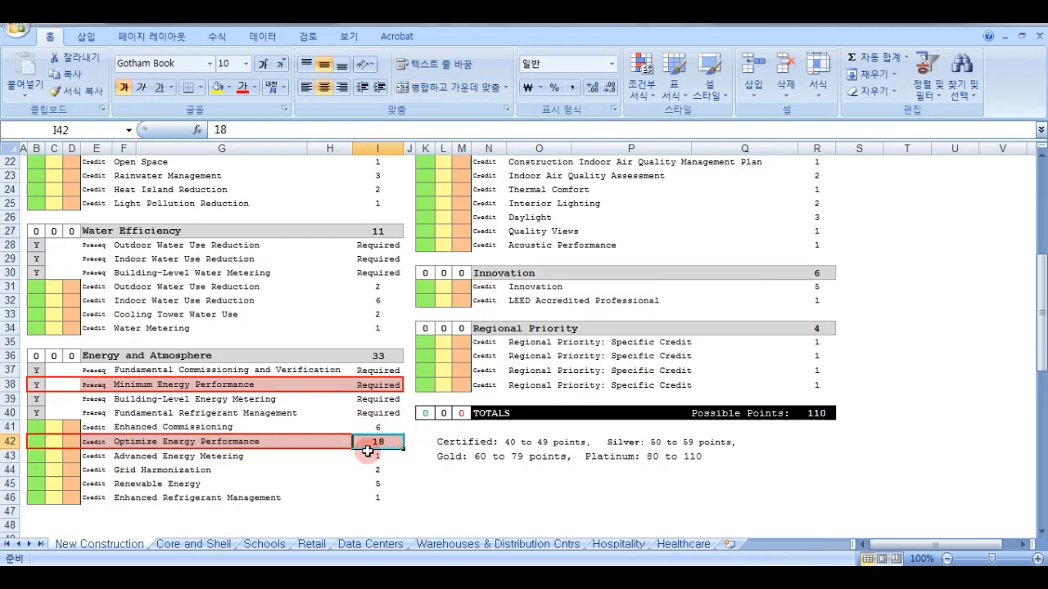
scroll(367, 451, up, 2)
scroll(373, 460, down, 2)
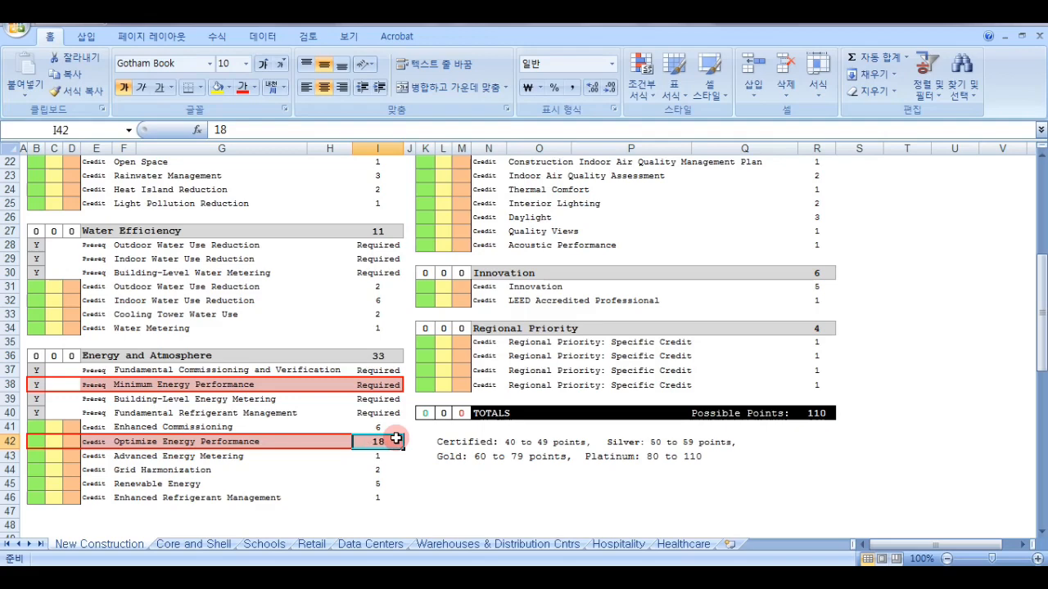
Highlight the Fundamental Commissioning and Verification prerequisite and the Enhanced Commissioning credit with a yellow fill.
scroll(400, 451, up, 6)
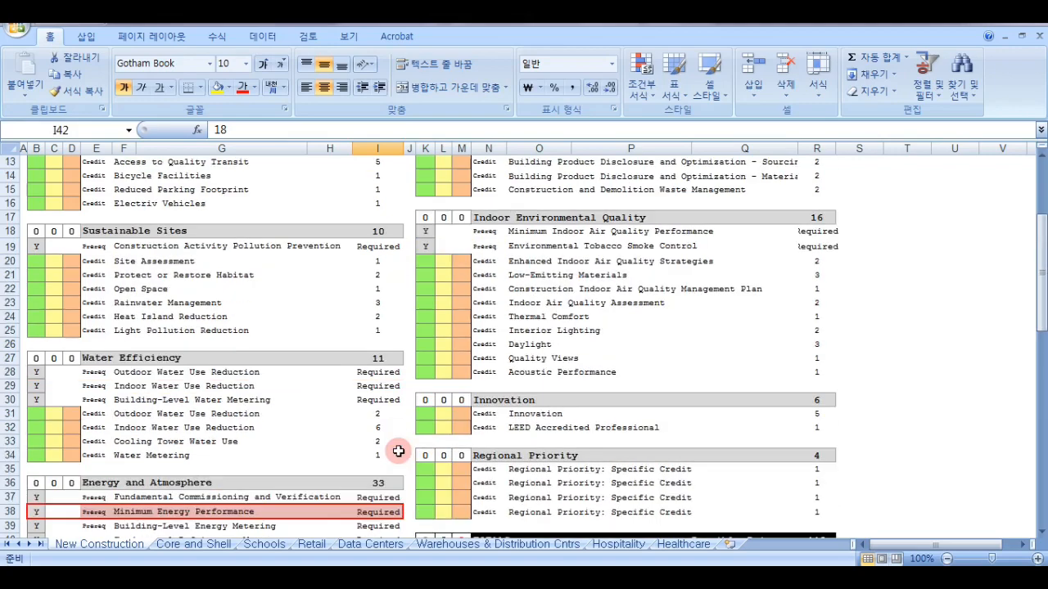
scroll(269, 409, up, 1)
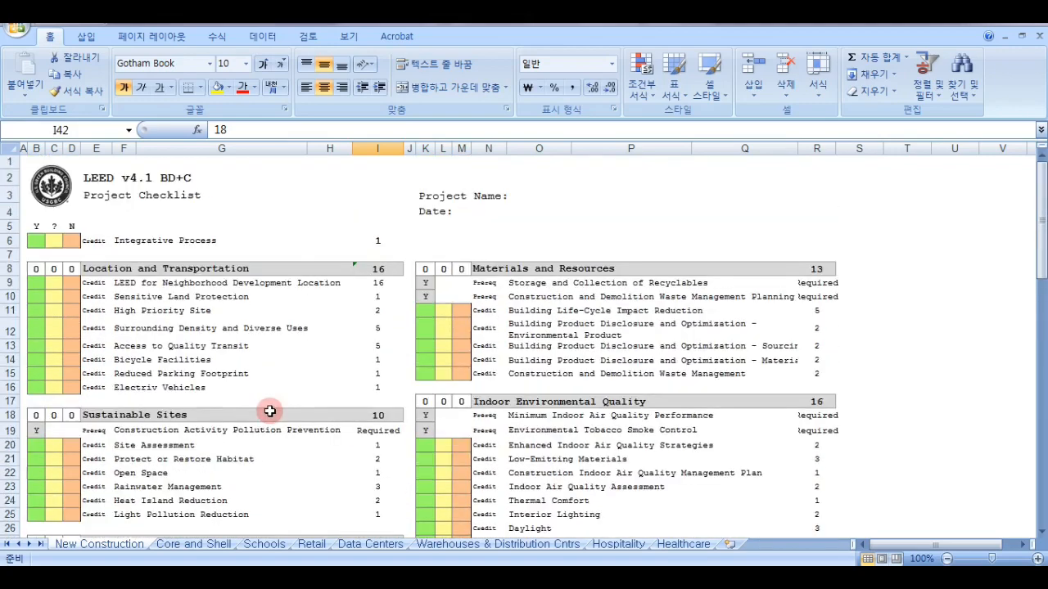
scroll(269, 412, down, 9)
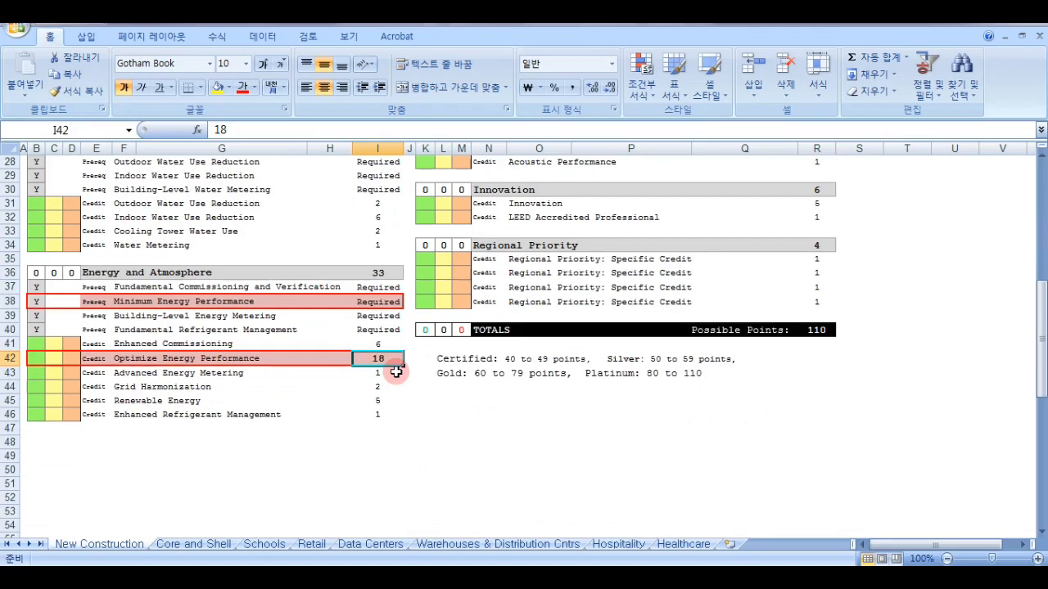
scroll(395, 373, up, 4)
scroll(414, 372, down, 1)
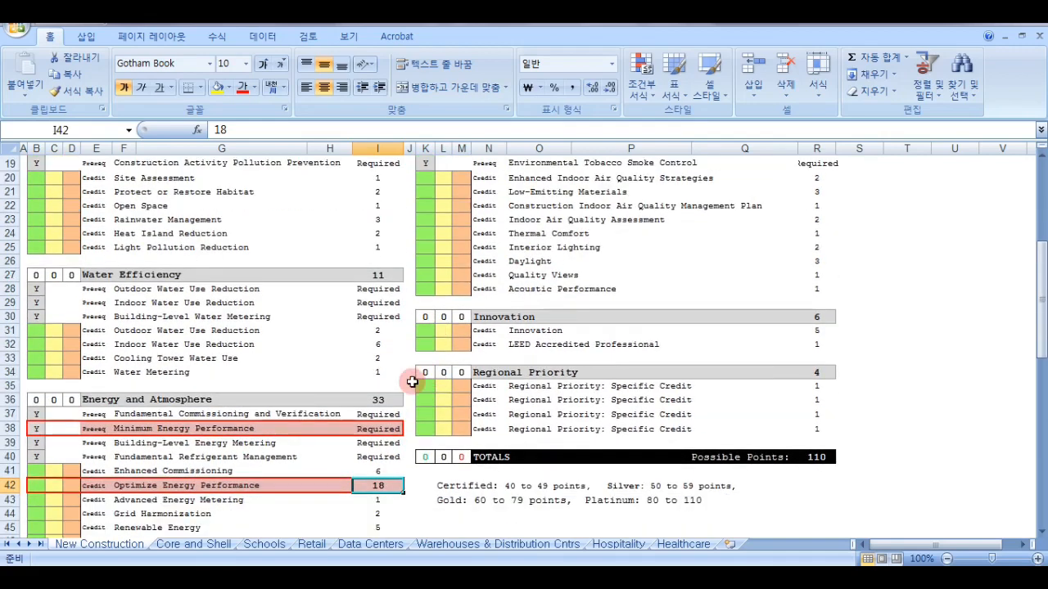
click(135, 416)
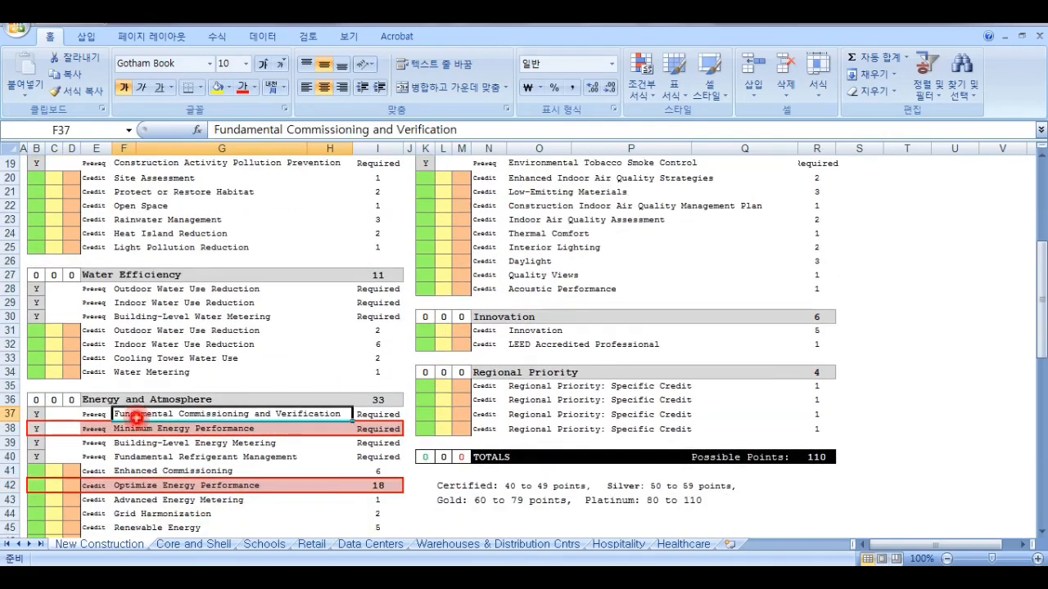
click(219, 85)
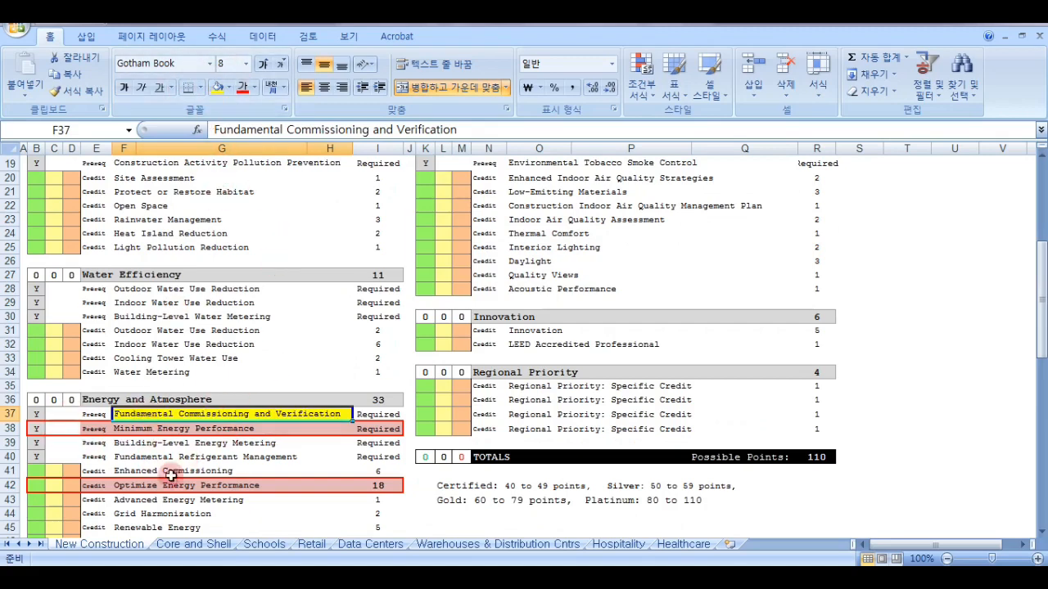
click(174, 471)
click(217, 85)
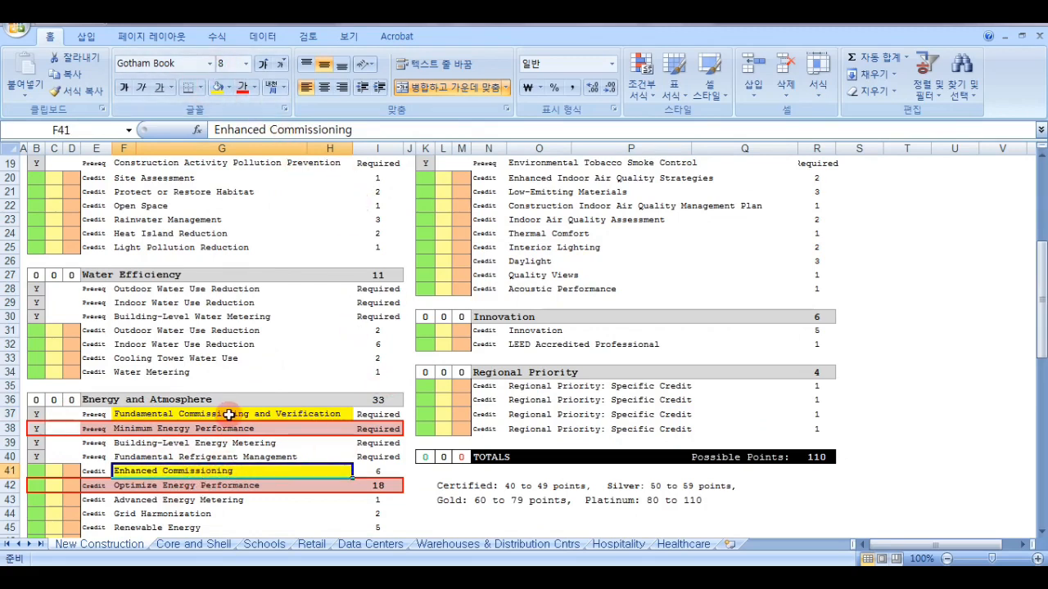
Examine the requirement and points of the two commissioning items, and the Minimum Energy Performance prerequisite within Energy and Atmosphere.
click(392, 416)
scroll(392, 416, down, 1)
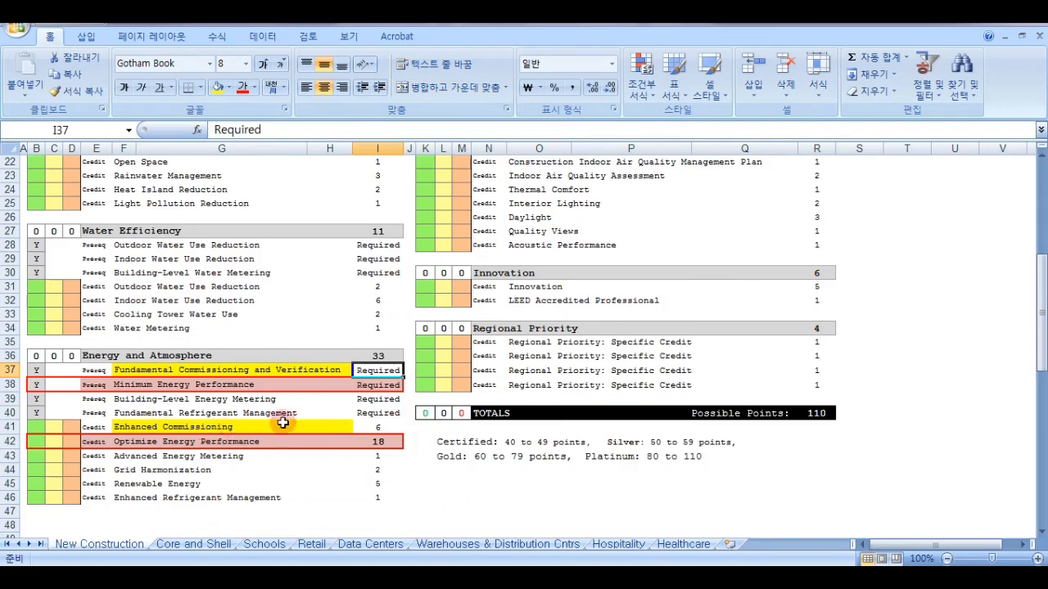
click(378, 432)
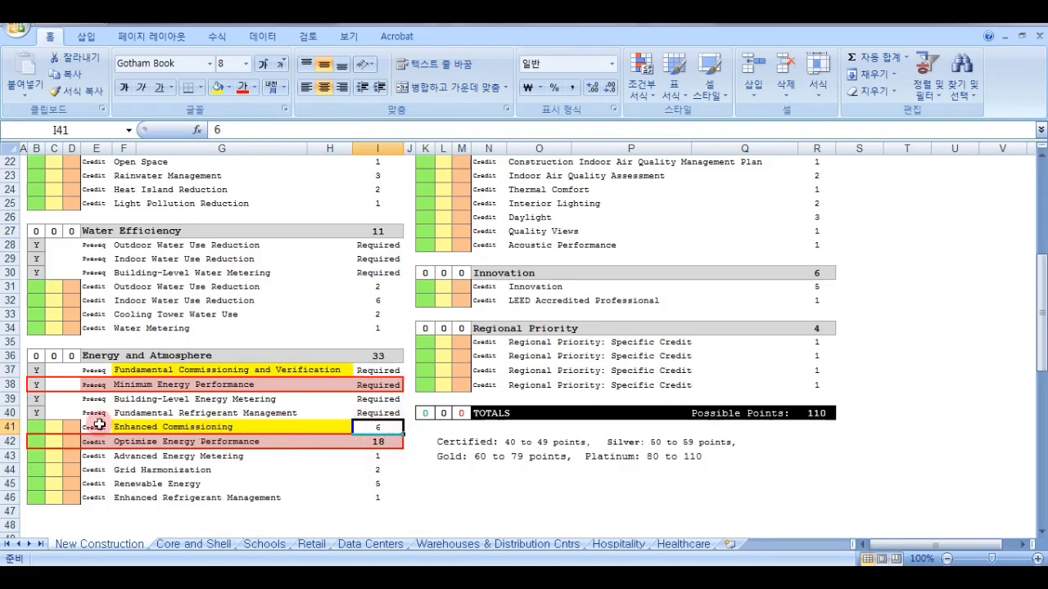
click(176, 367)
click(174, 390)
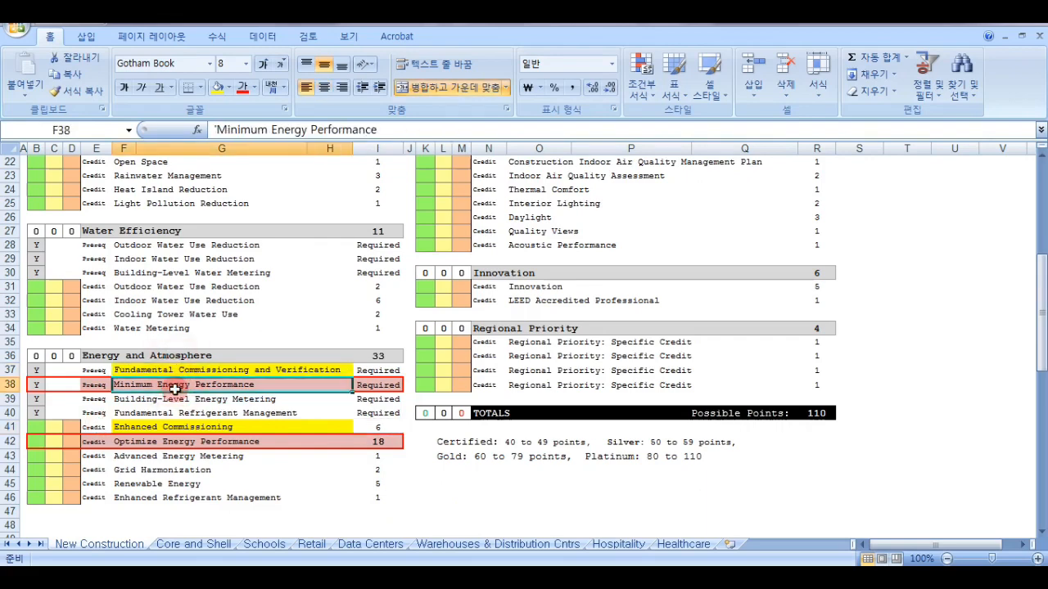
scroll(188, 458, up, 2)
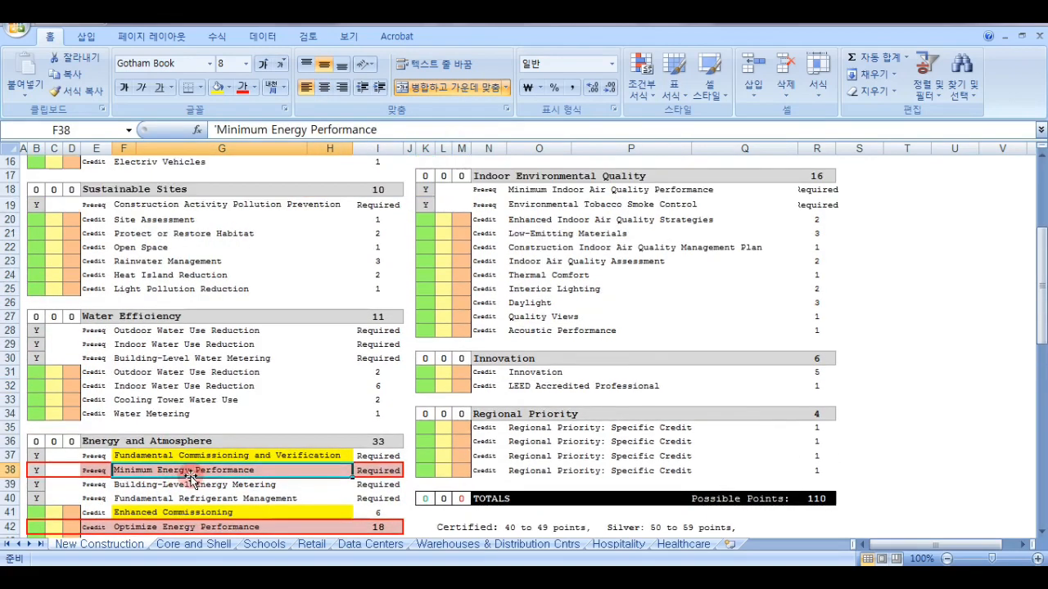
scroll(190, 476, up, 2)
scroll(190, 477, down, 3)
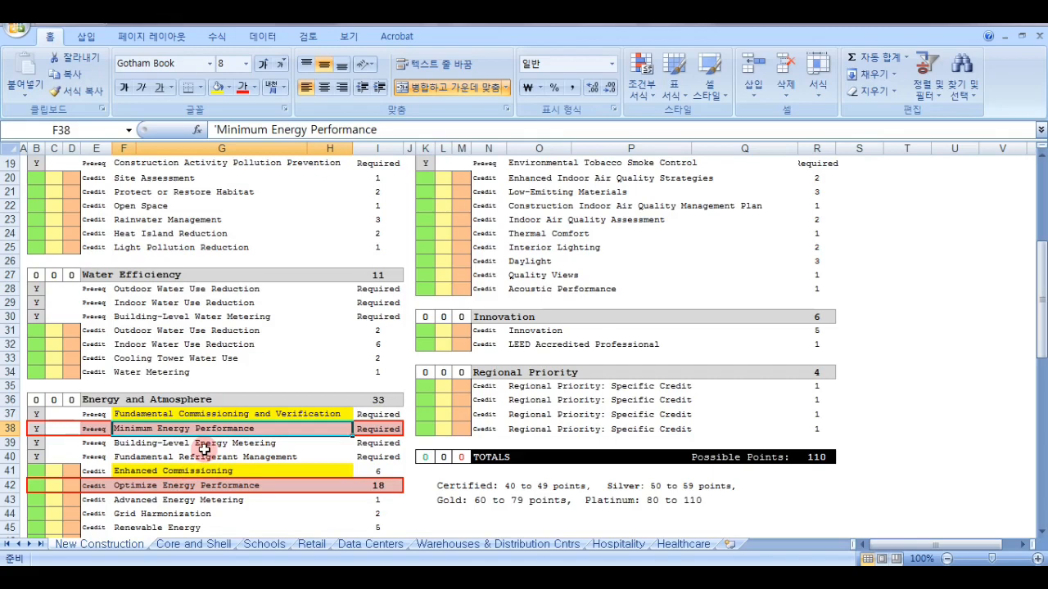
drag(266, 414, 373, 409)
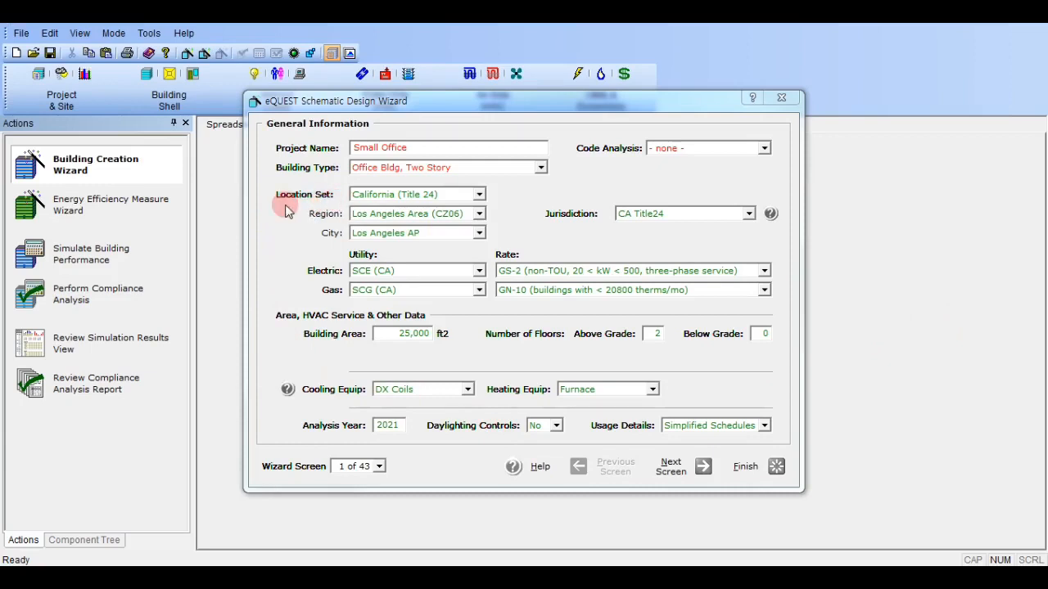
In the eQUEST wizard, set the location set to User Selected and the jurisdiction to ASHRAE 90.1 with zone 4A - Mixed, Humid.
click(448, 196)
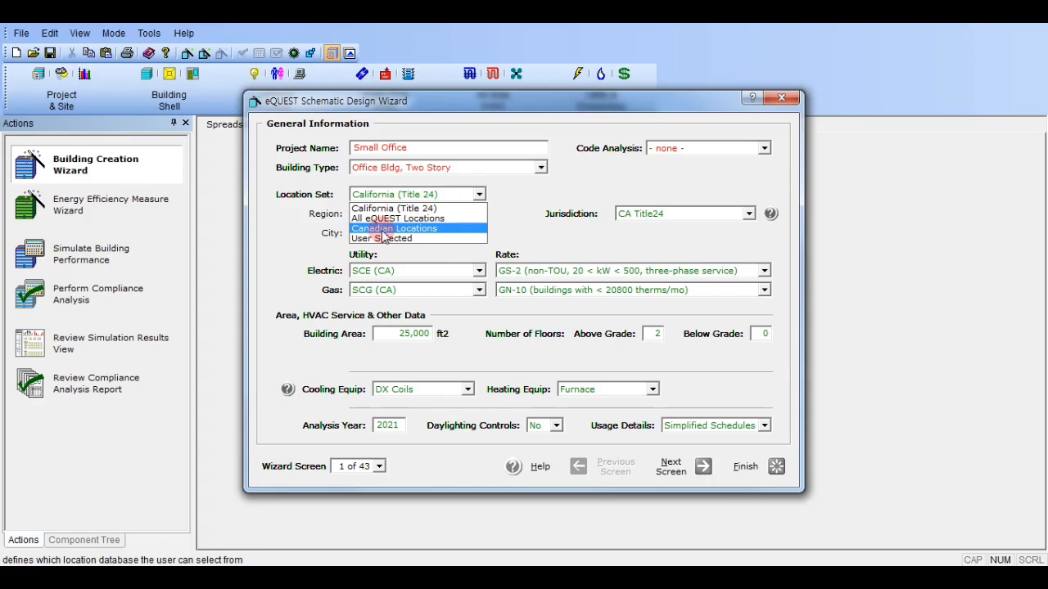
click(459, 237)
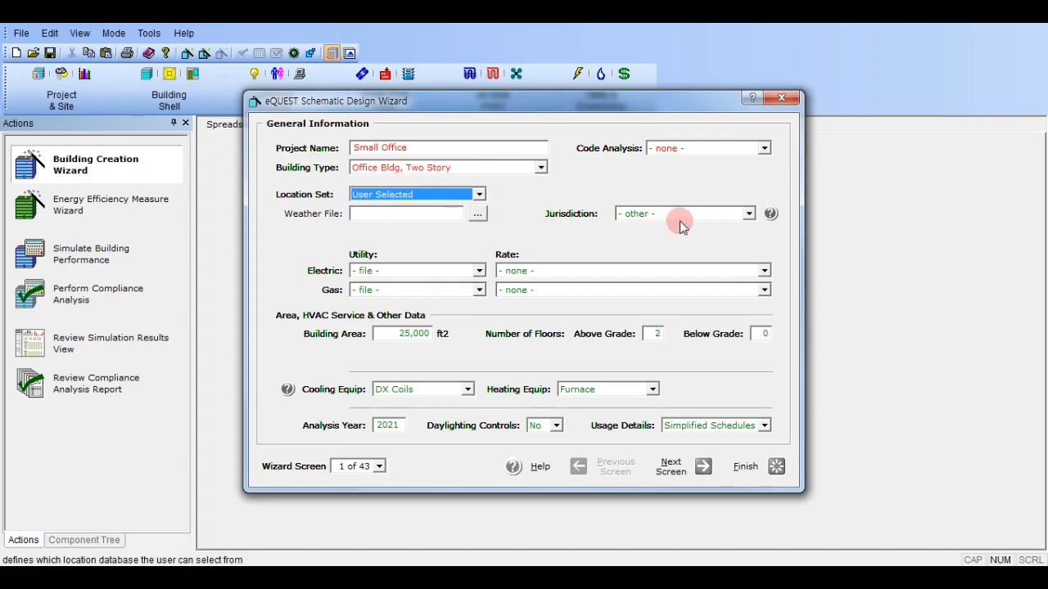
click(748, 214)
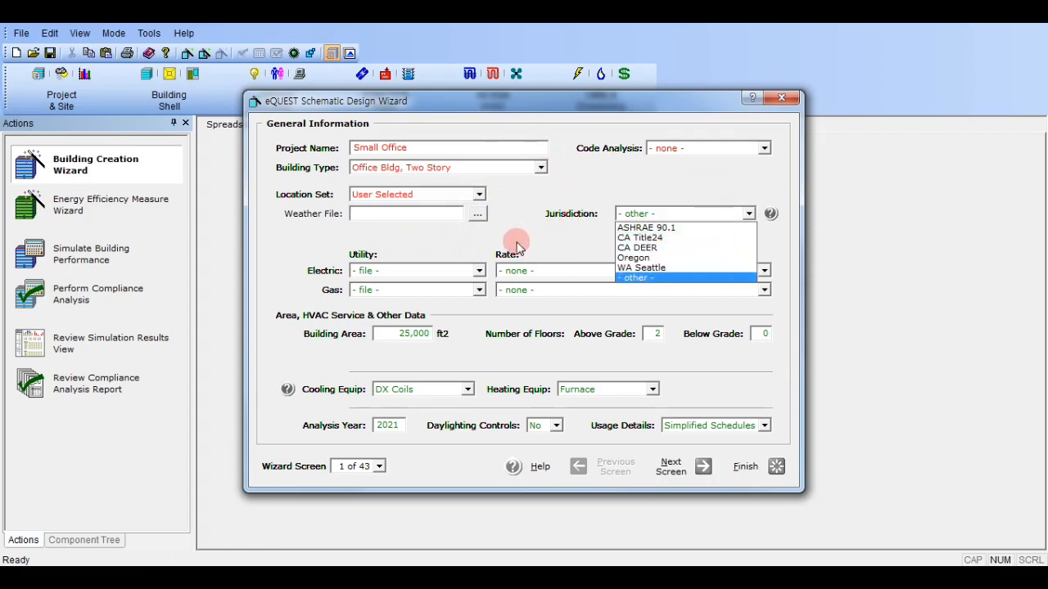
click(653, 228)
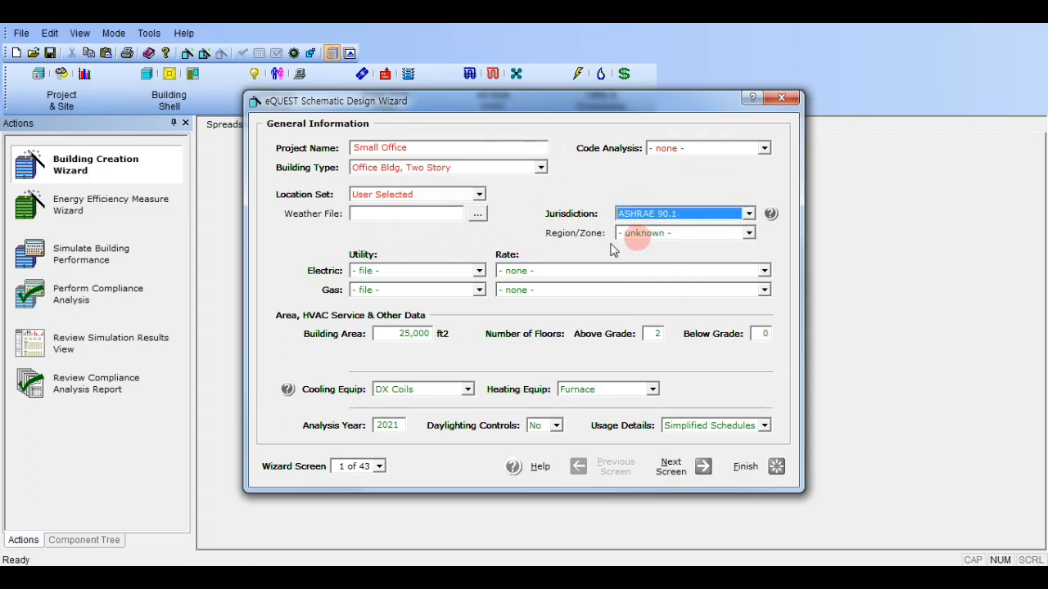
click(653, 235)
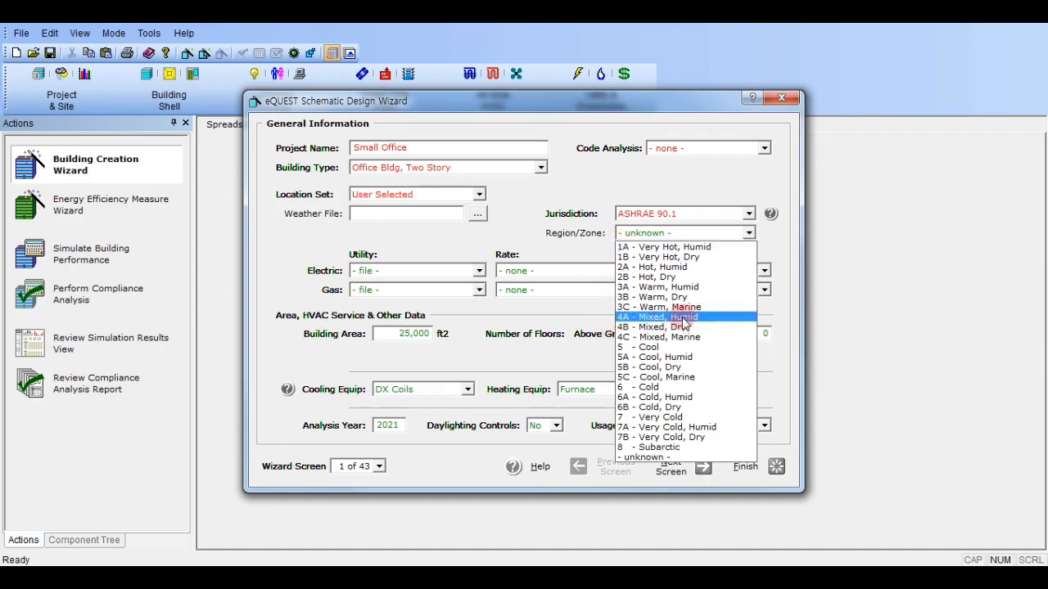
click(624, 318)
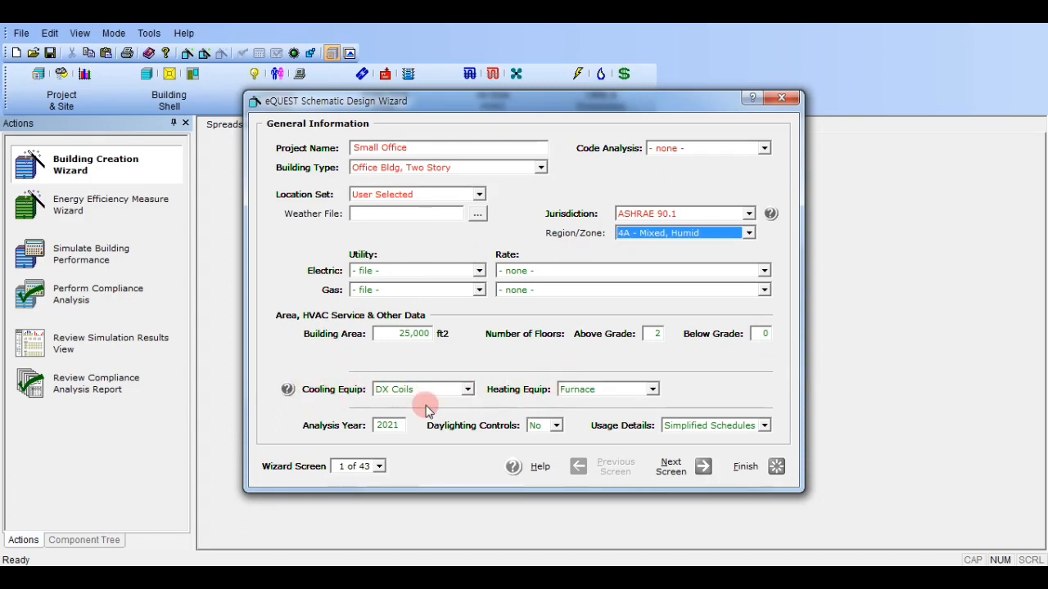
Review the heating equipment, leave daylighting controls at No, and choose Simplified Schedules for the usage details.
click(646, 389)
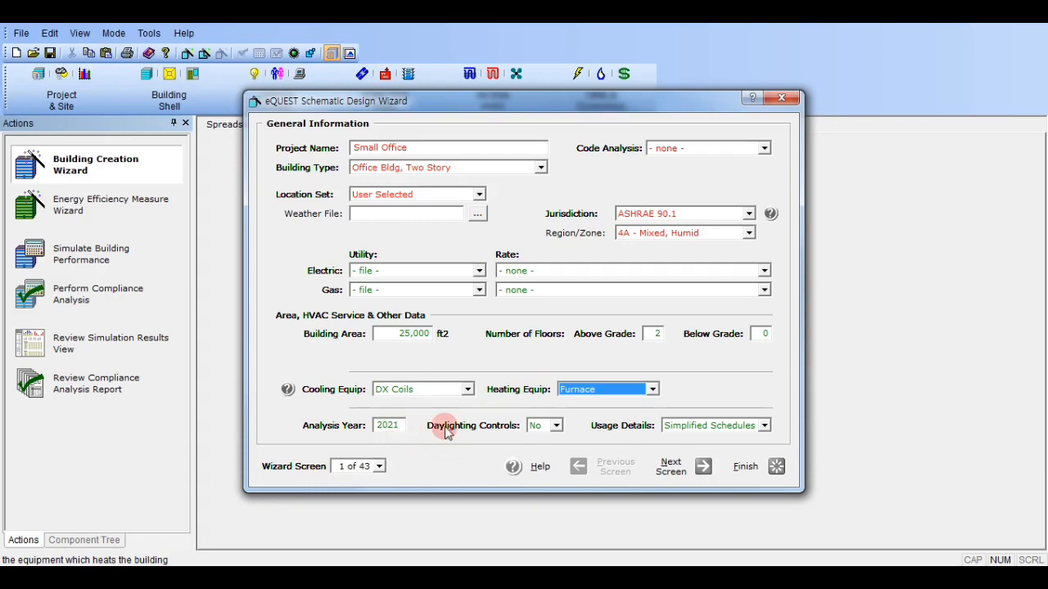
click(556, 427)
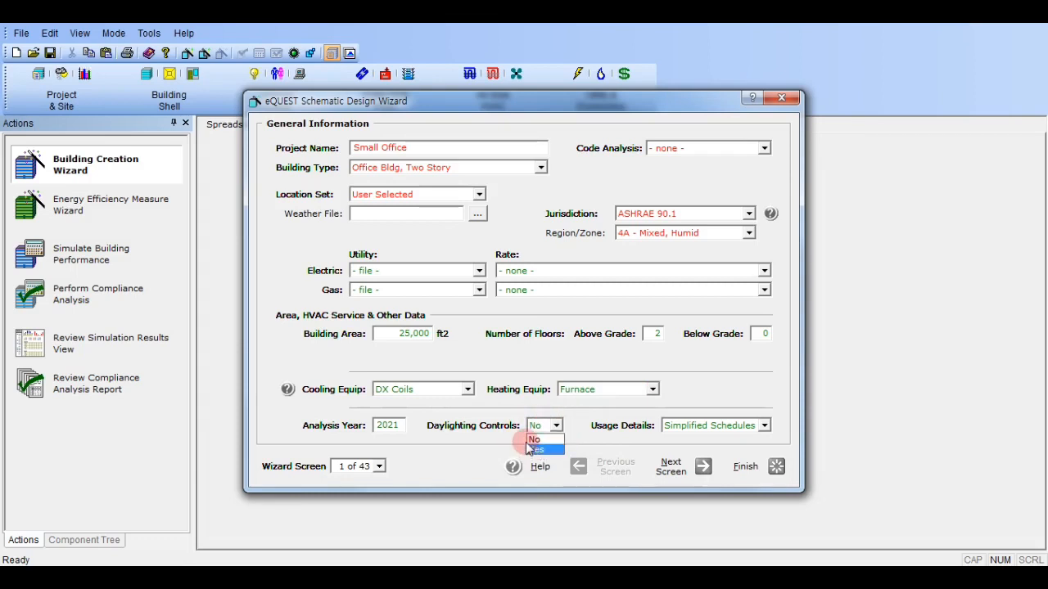
click(589, 407)
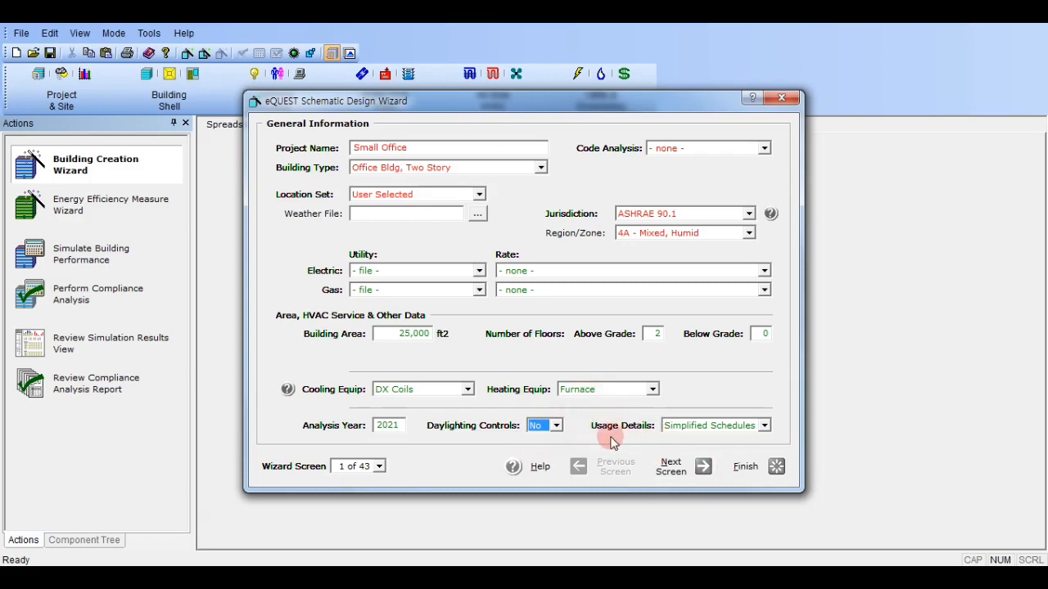
click(686, 427)
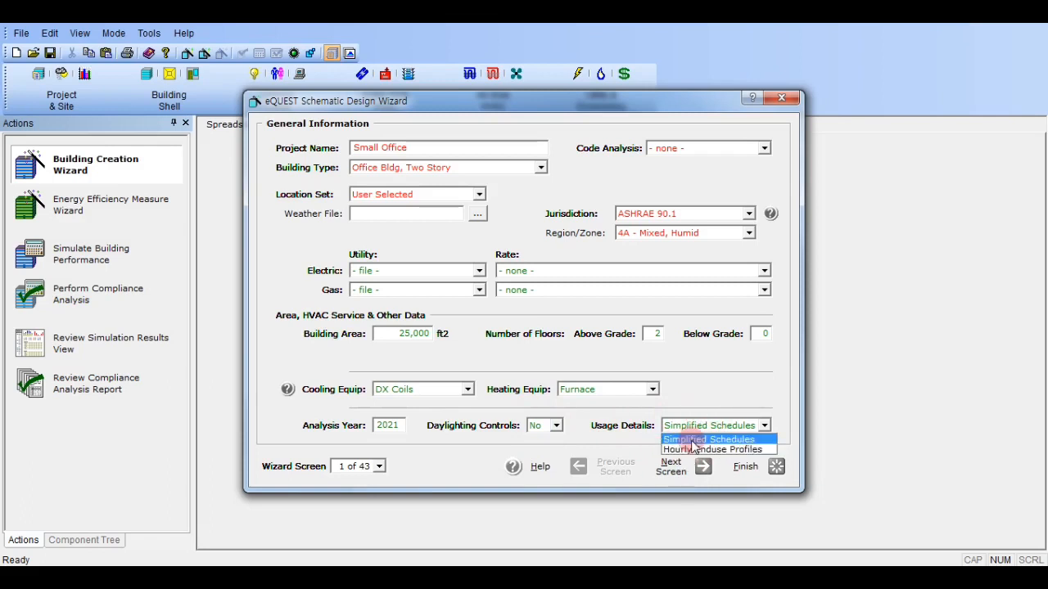
click(694, 435)
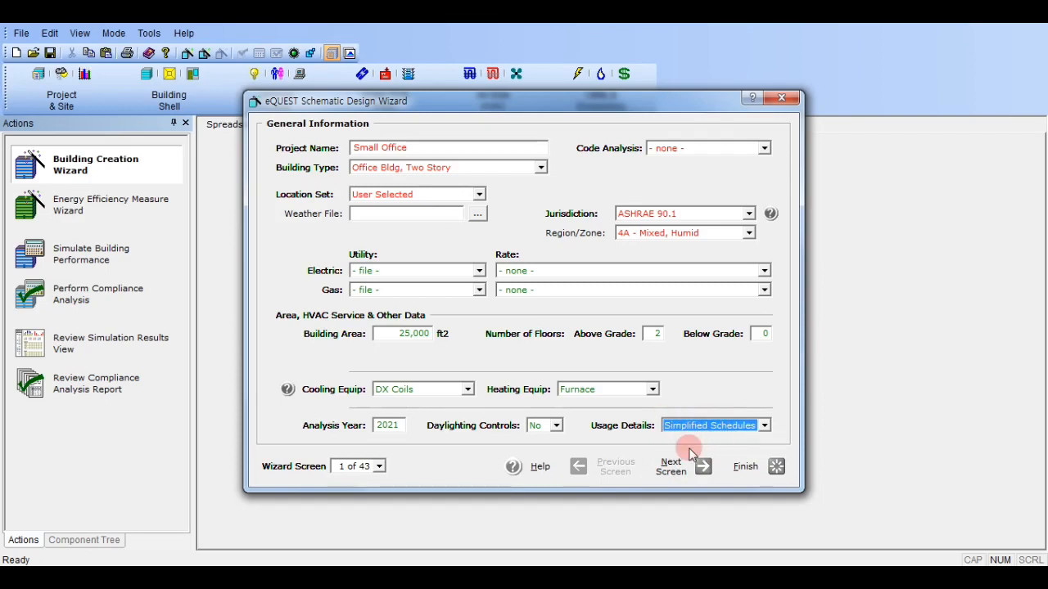
Compare the wizard's screen list before and after setting the usage details to Hourly Enduse Profiles.
click(380, 467)
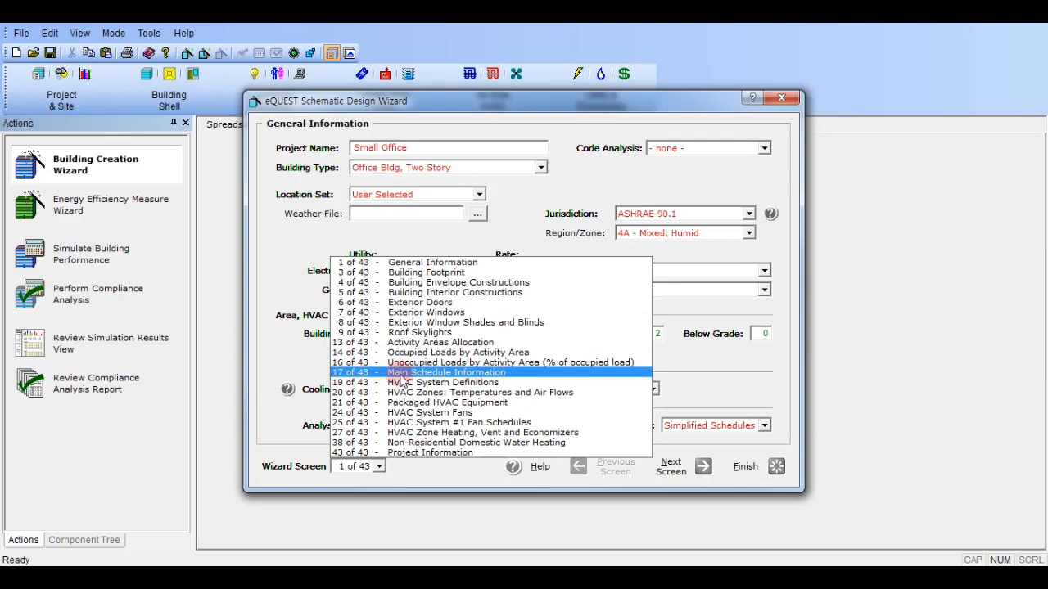
click(723, 381)
click(705, 425)
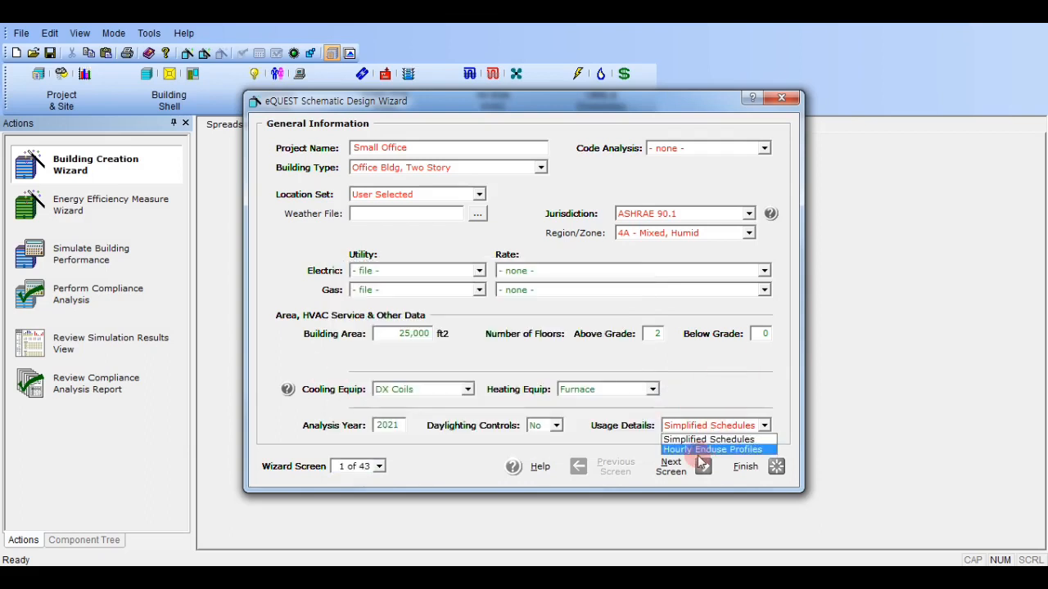
click(701, 450)
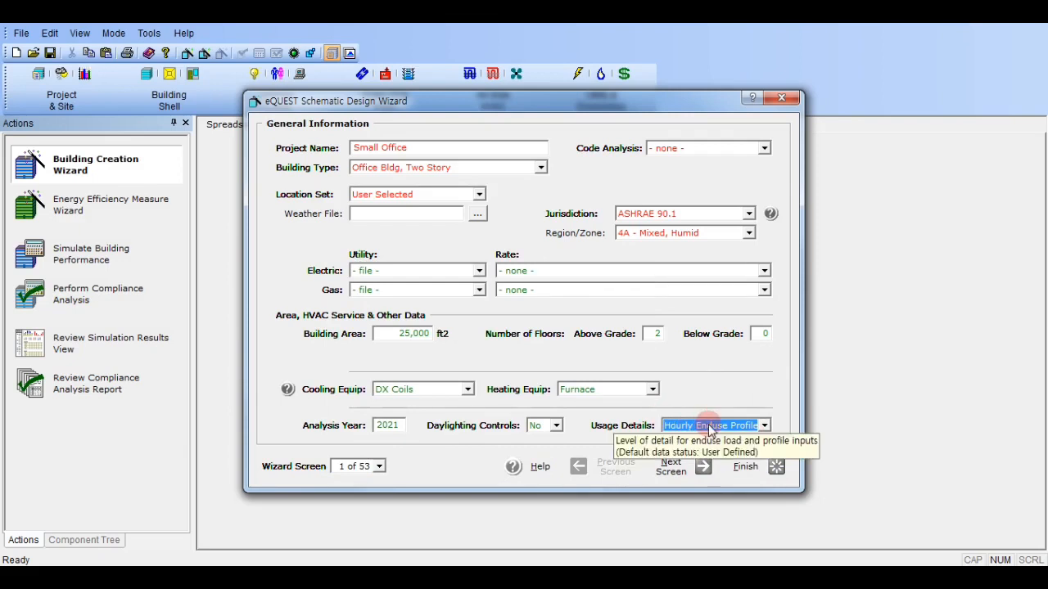
click(377, 467)
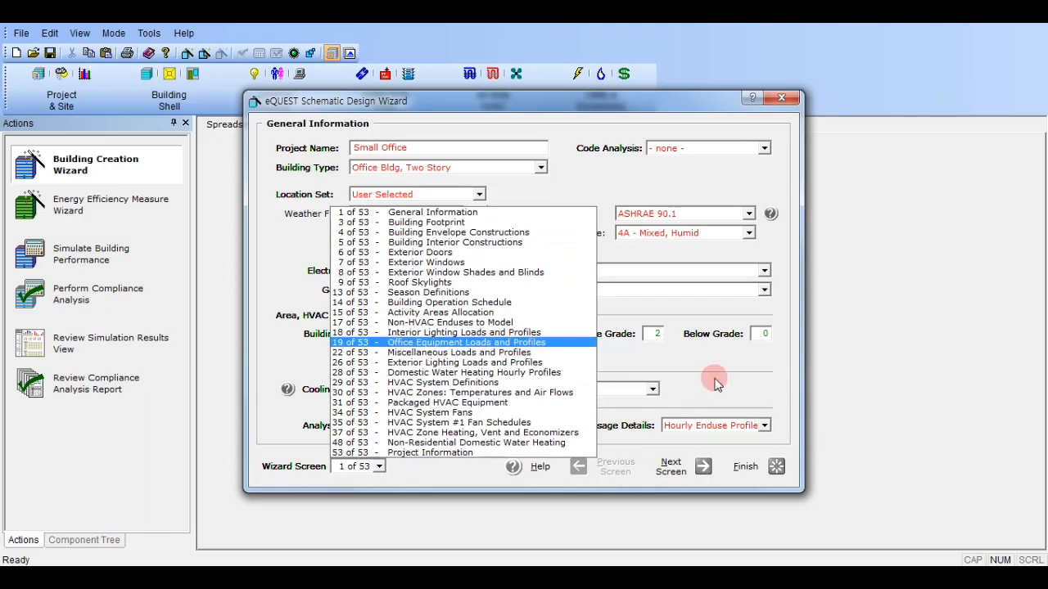
right_click(702, 424)
Set the usage details back to Simplified Schedules.
click(701, 423)
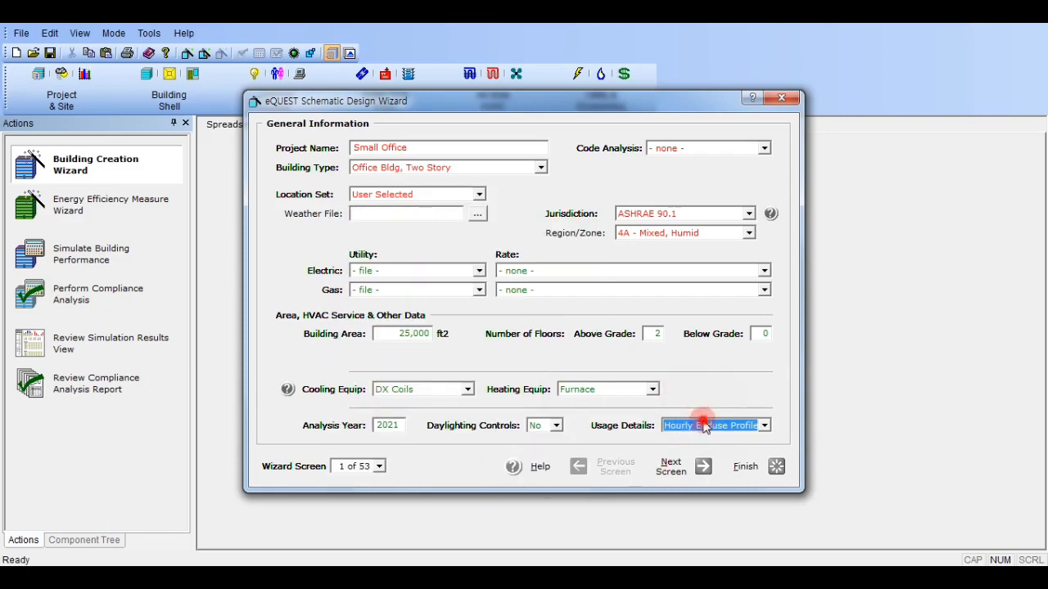
click(702, 423)
click(708, 436)
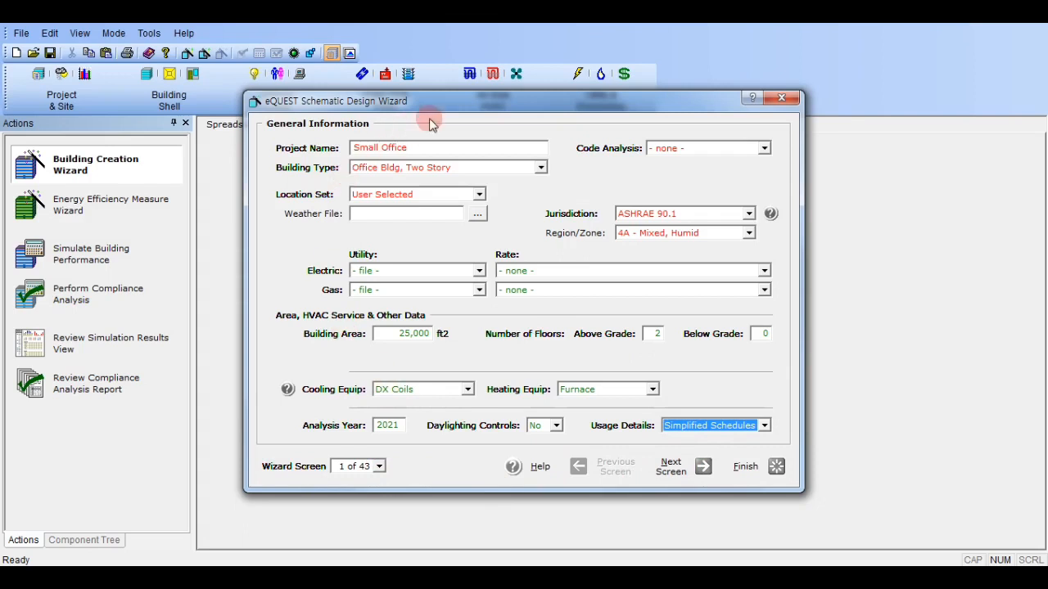
Look ahead through the wizard as far as Building Interior Constructions and return to the General Information screen.
click(694, 474)
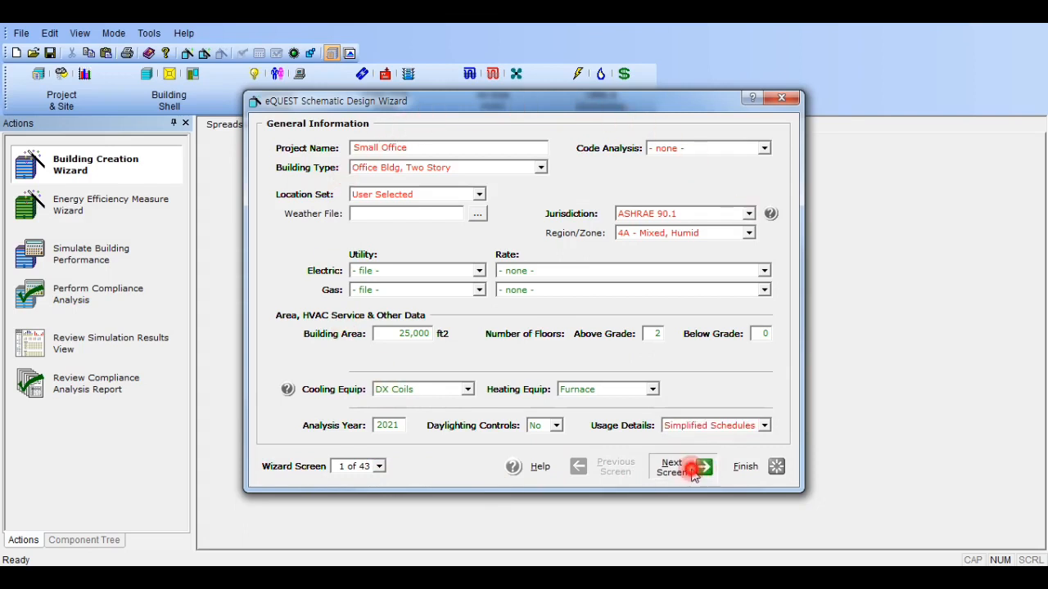
click(696, 475)
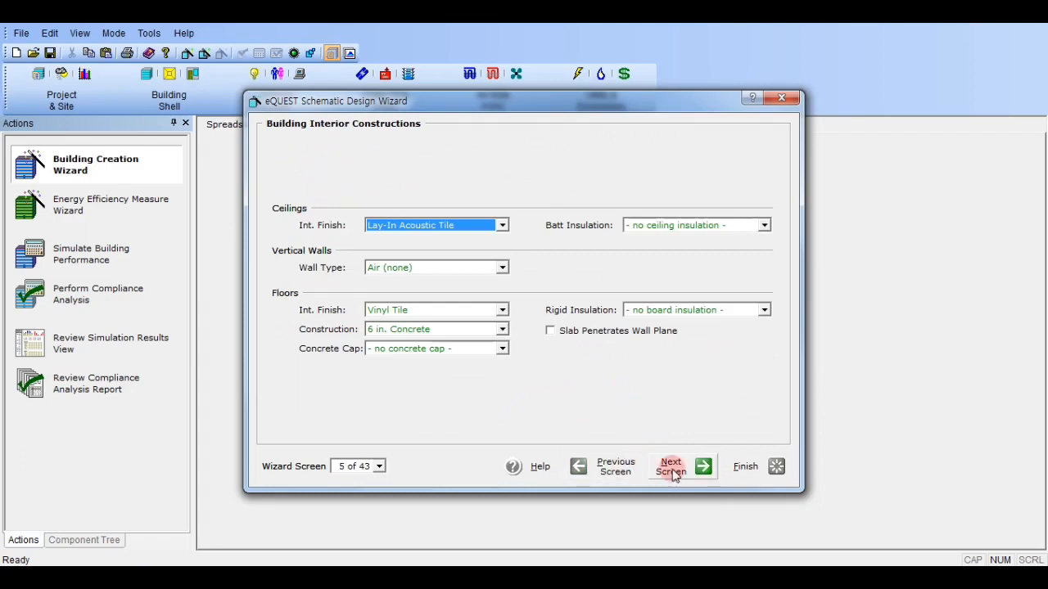
click(379, 467)
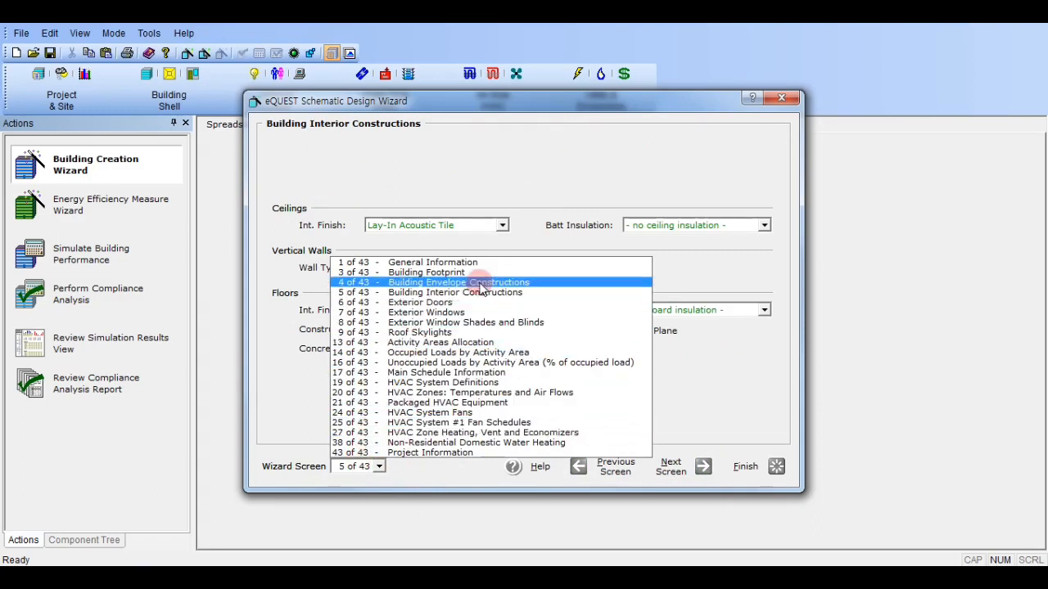
click(450, 263)
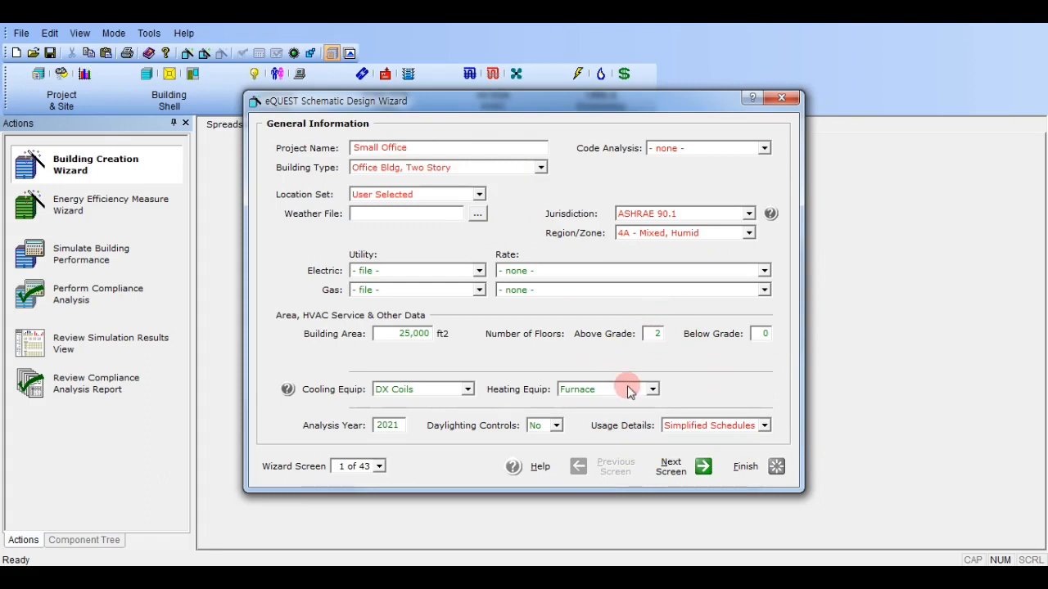
Restore the default values of the usage details, region/zone, jurisdiction and location set in the general information.
right_click(690, 430)
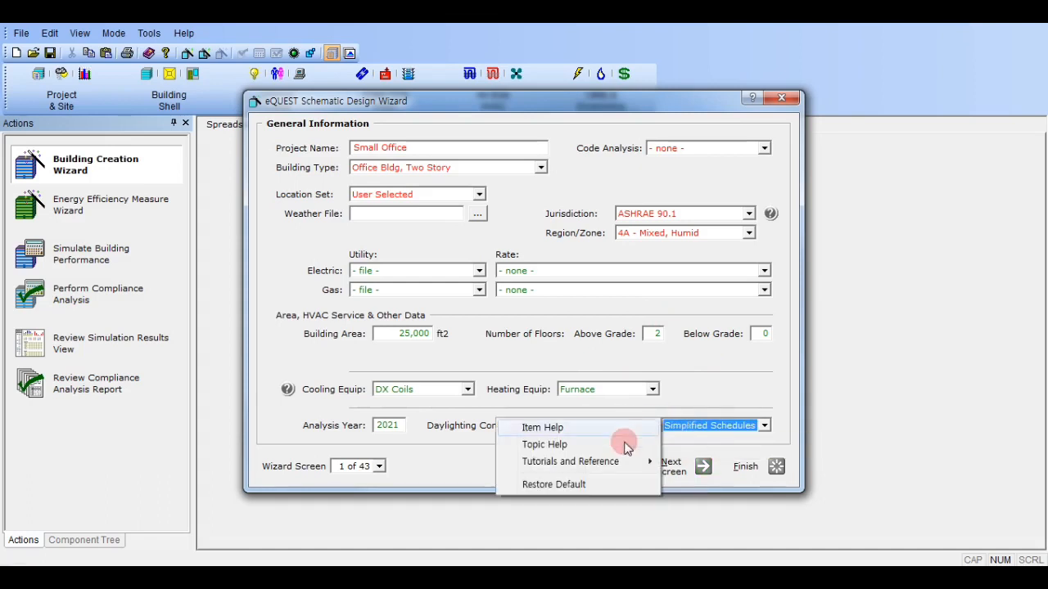
click(612, 486)
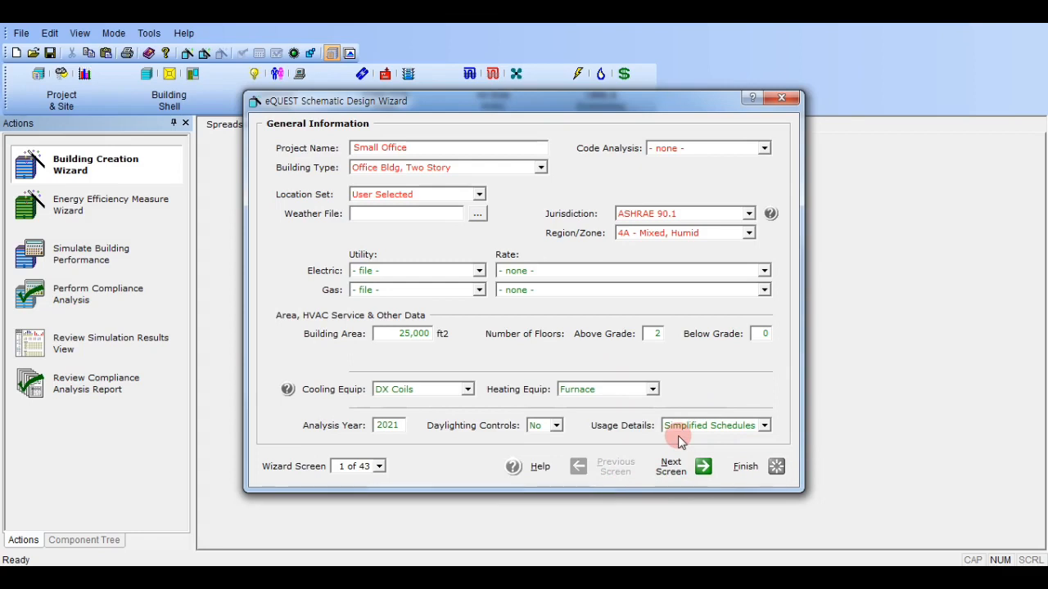
right_click(665, 235)
click(589, 292)
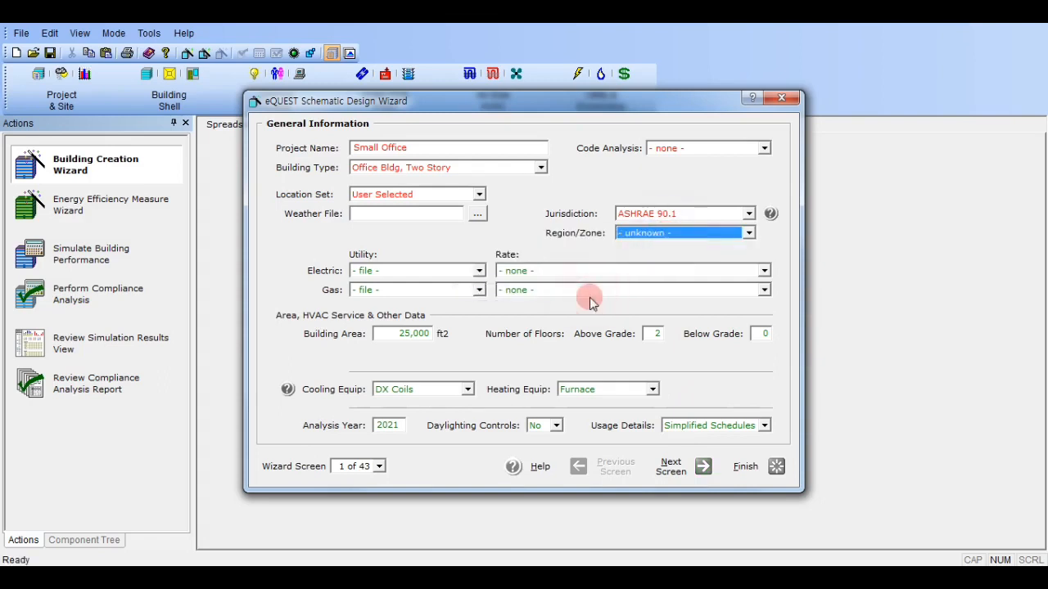
right_click(645, 214)
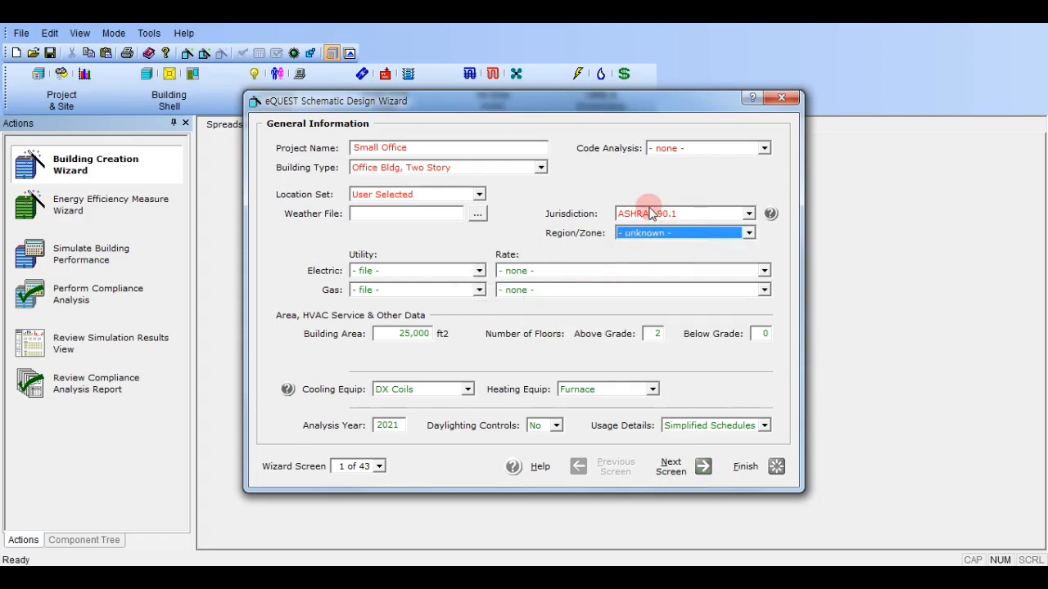
click(587, 272)
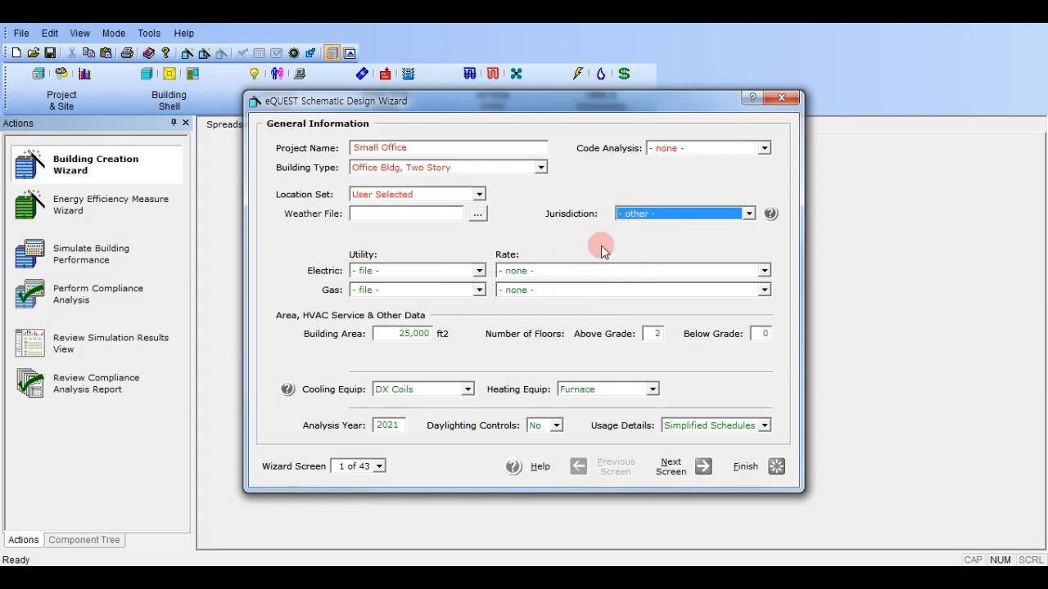
right_click(370, 194)
click(584, 259)
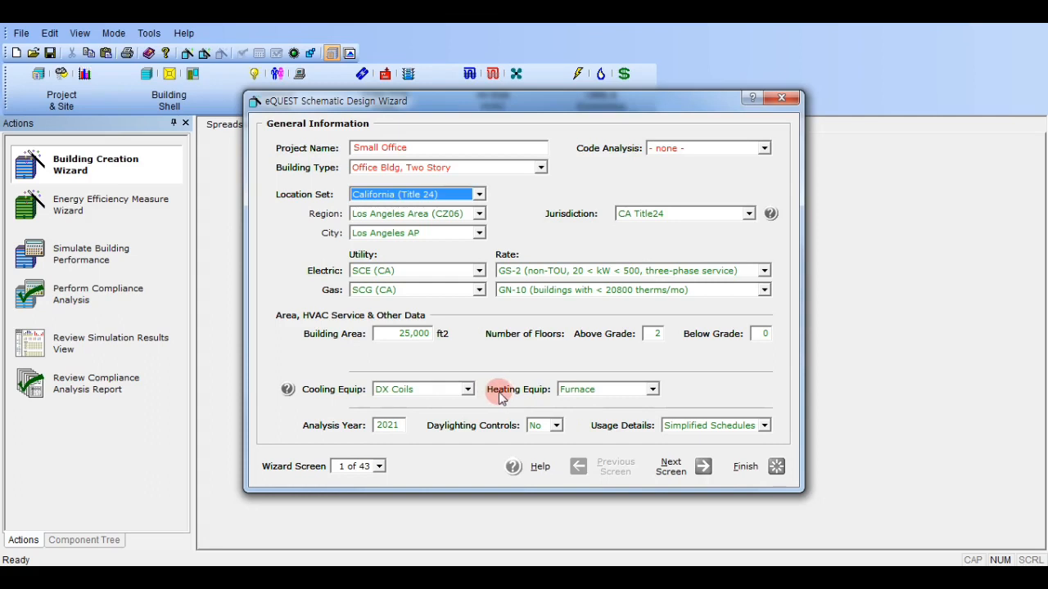
Read the item help on the heating equipment choices, covering the HVAC system's heating source, and close the help.
right_click(615, 391)
right_click(618, 393)
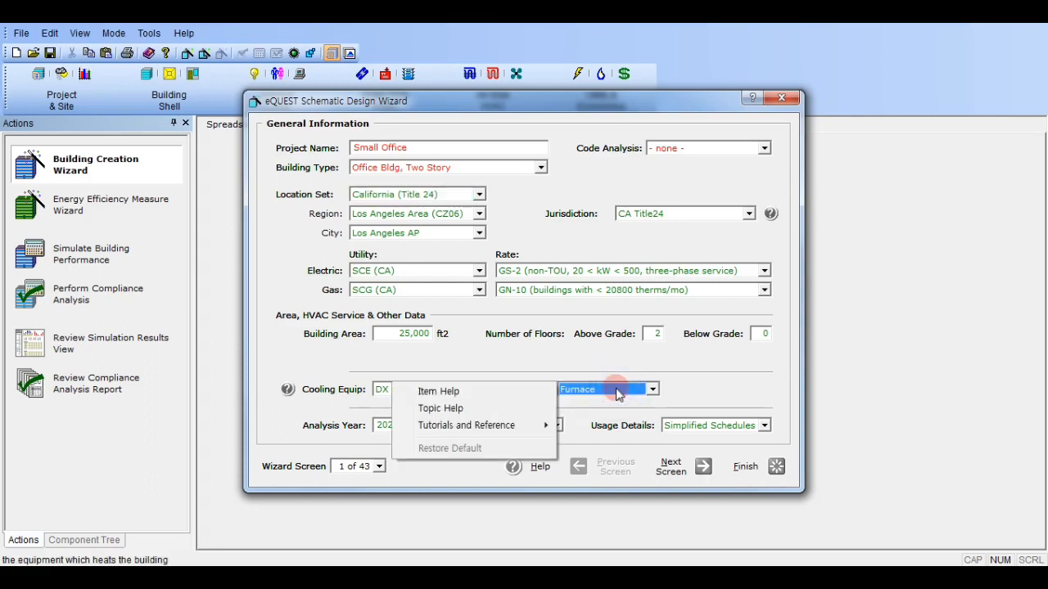
click(460, 393)
drag(606, 71, 552, 47)
click(450, 140)
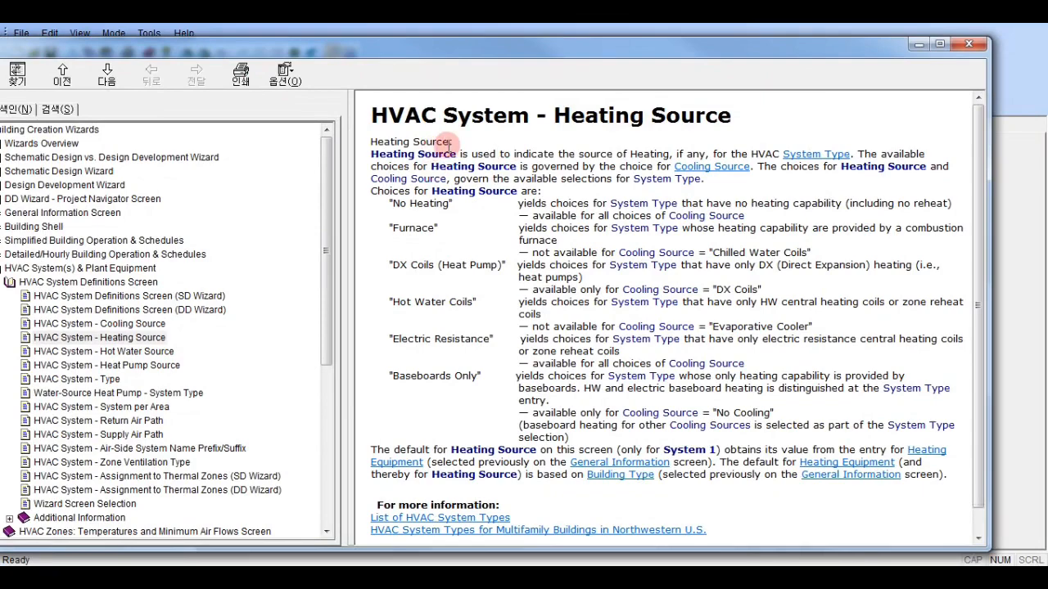
drag(450, 141, 668, 424)
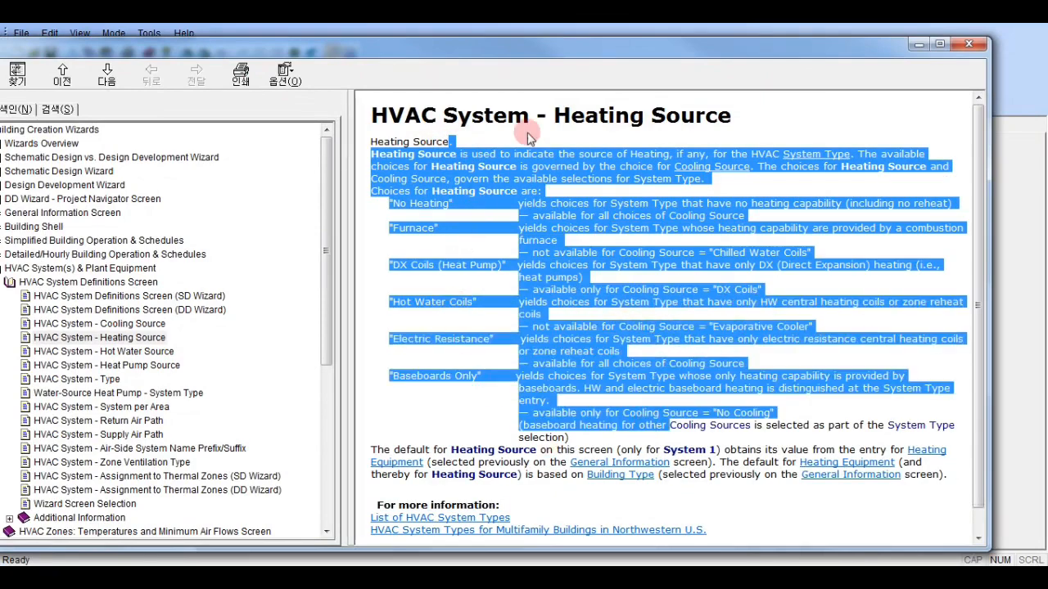
click(660, 133)
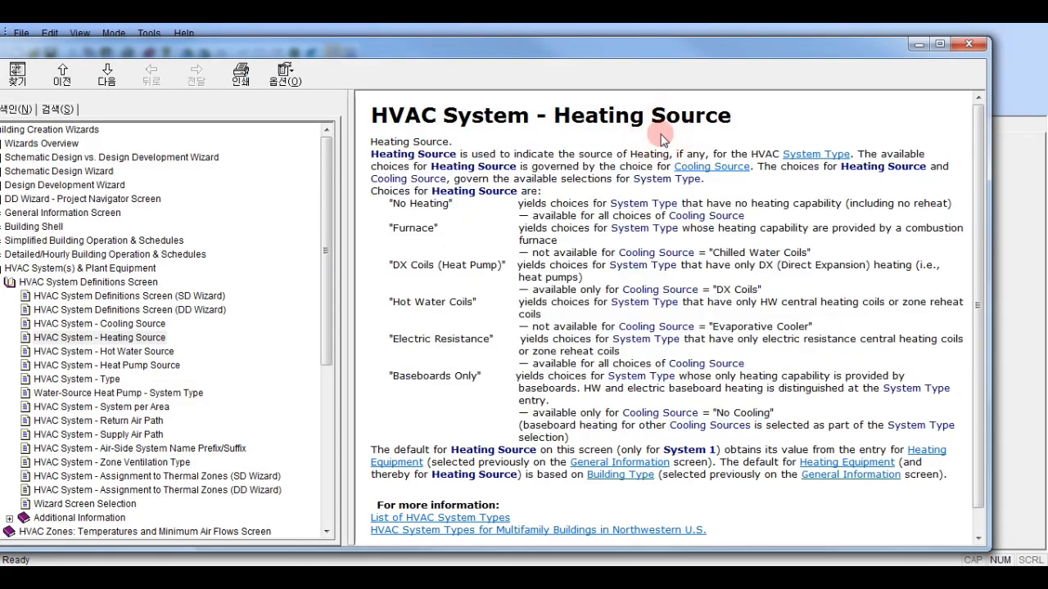
click(972, 42)
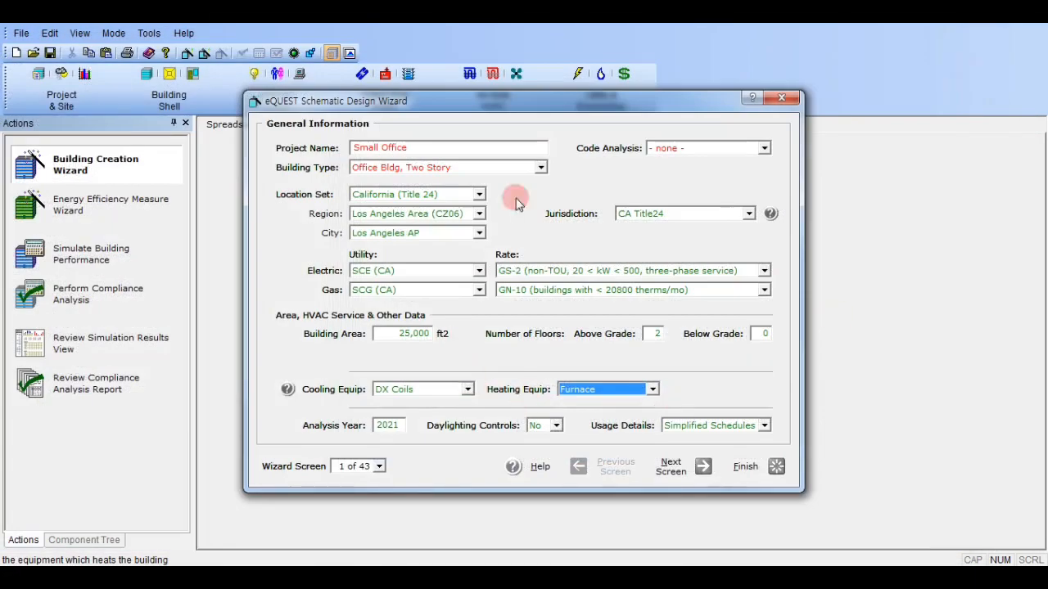
click(671, 470)
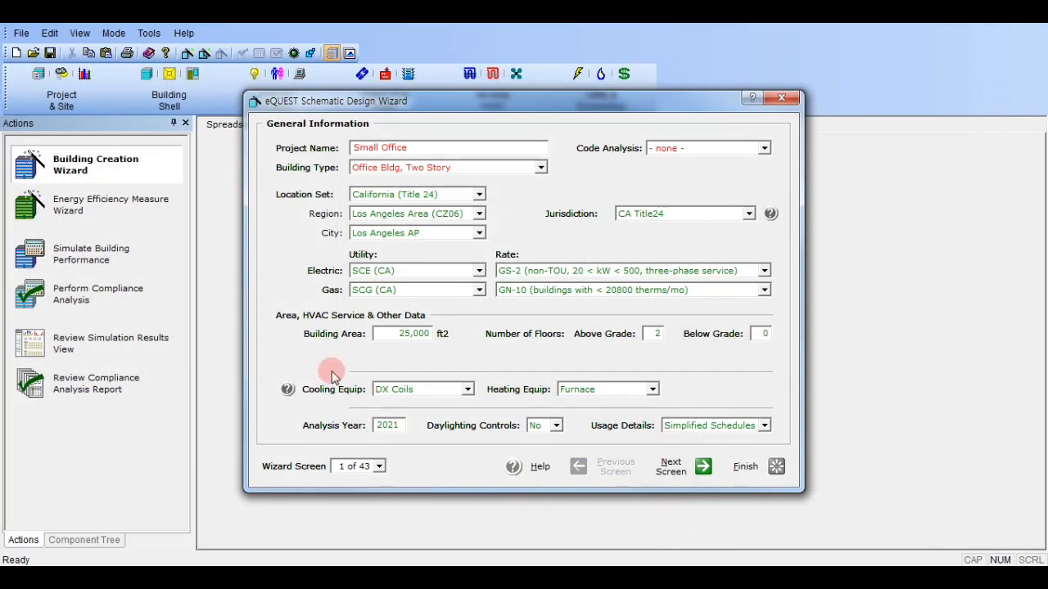